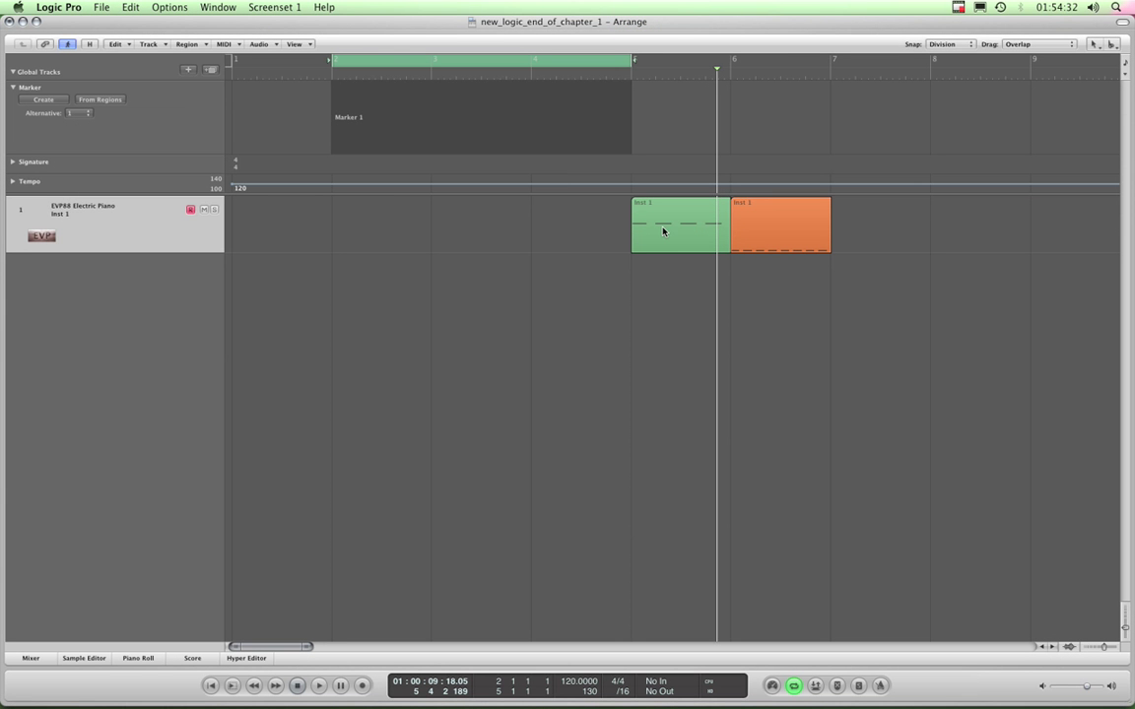
# Erase Marker 1 with the Eraser tool, then return to the Pointer tool.
pyautogui.rightClick(401, 288)
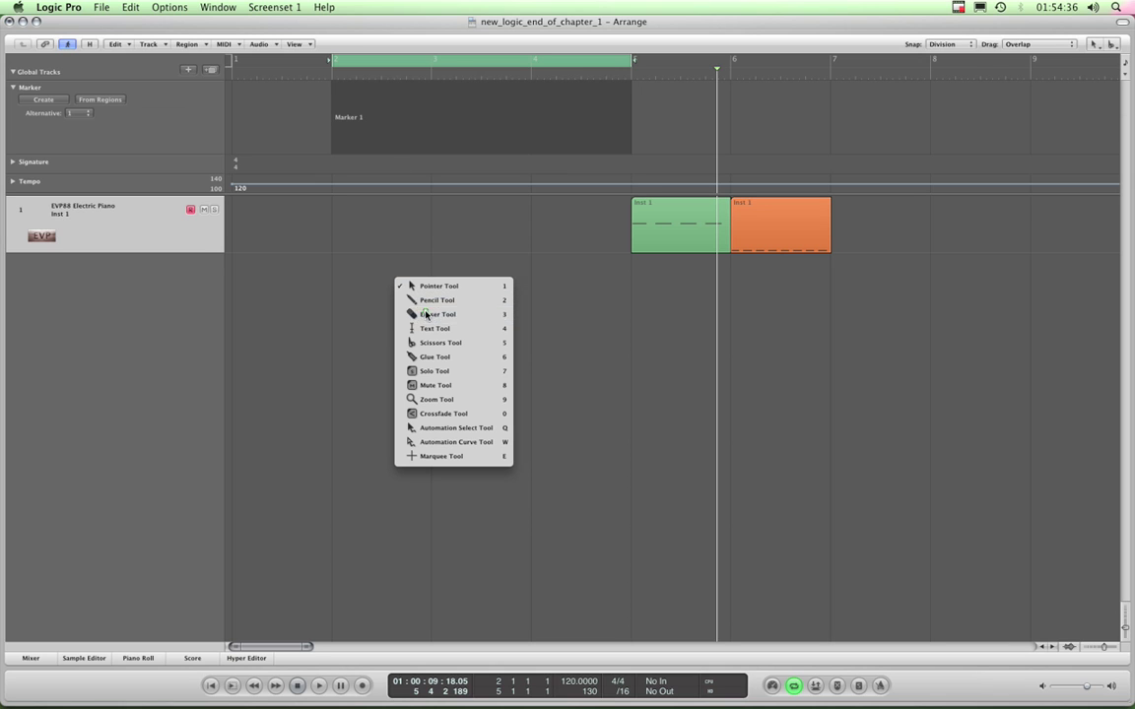
pyautogui.click(425, 314)
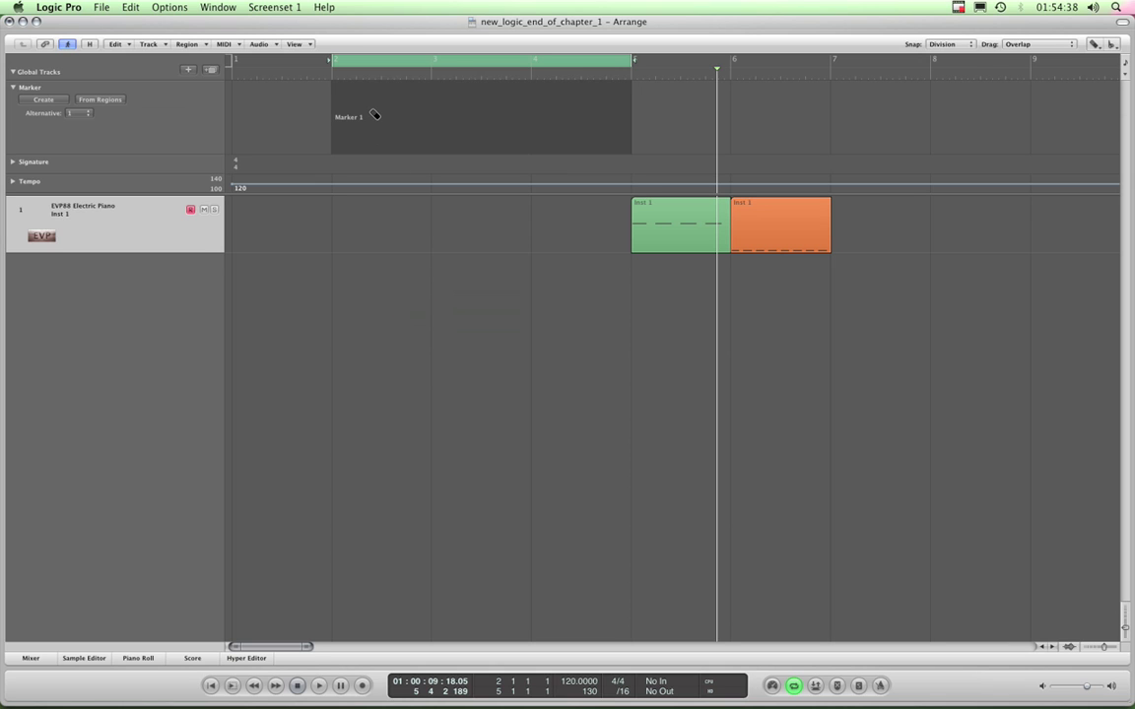
pyautogui.click(381, 139)
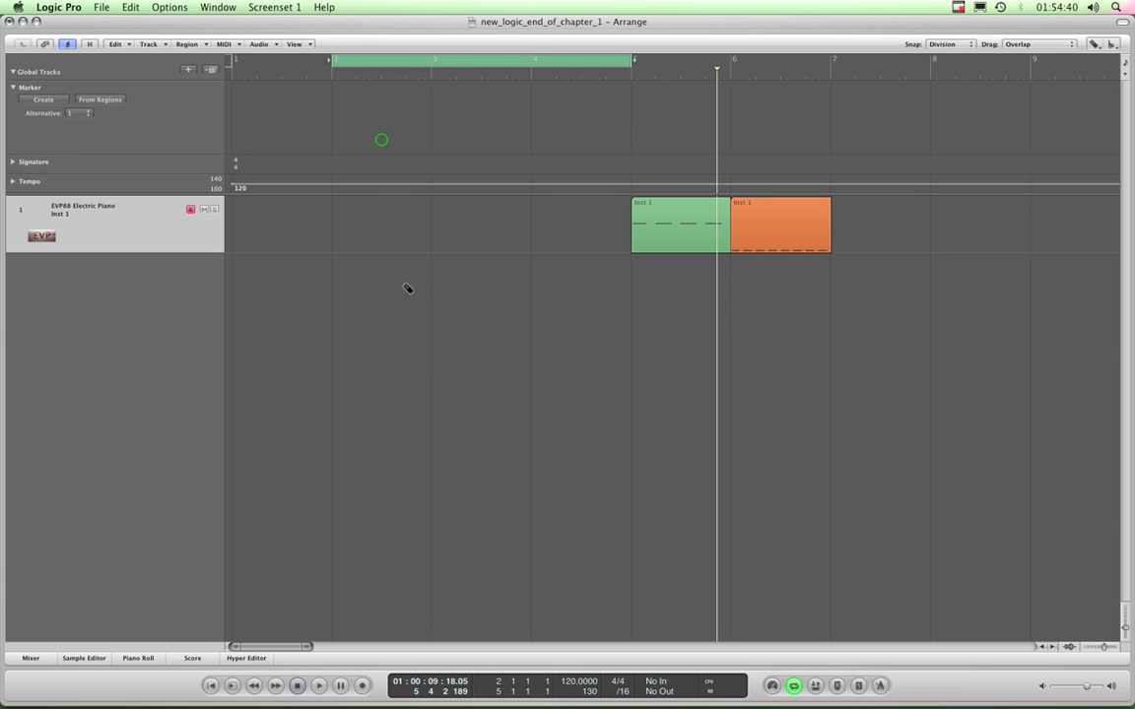
pyautogui.rightClick(380, 284)
pyautogui.click(384, 285)
# Collapse the marker track, extend the cycle to bar 1, turn cycling off, hide global tracks.
pyautogui.click(14, 90)
pyautogui.moveTo(305, 61); pyautogui.dragTo(225, 61)
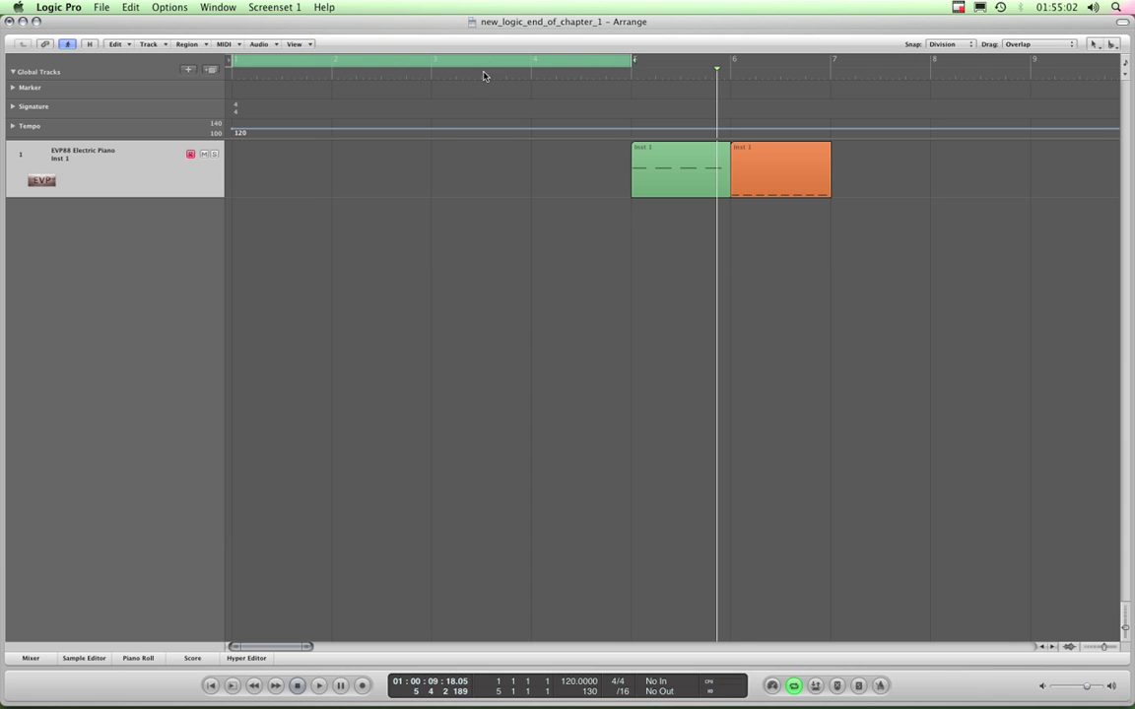
pyautogui.click(794, 685)
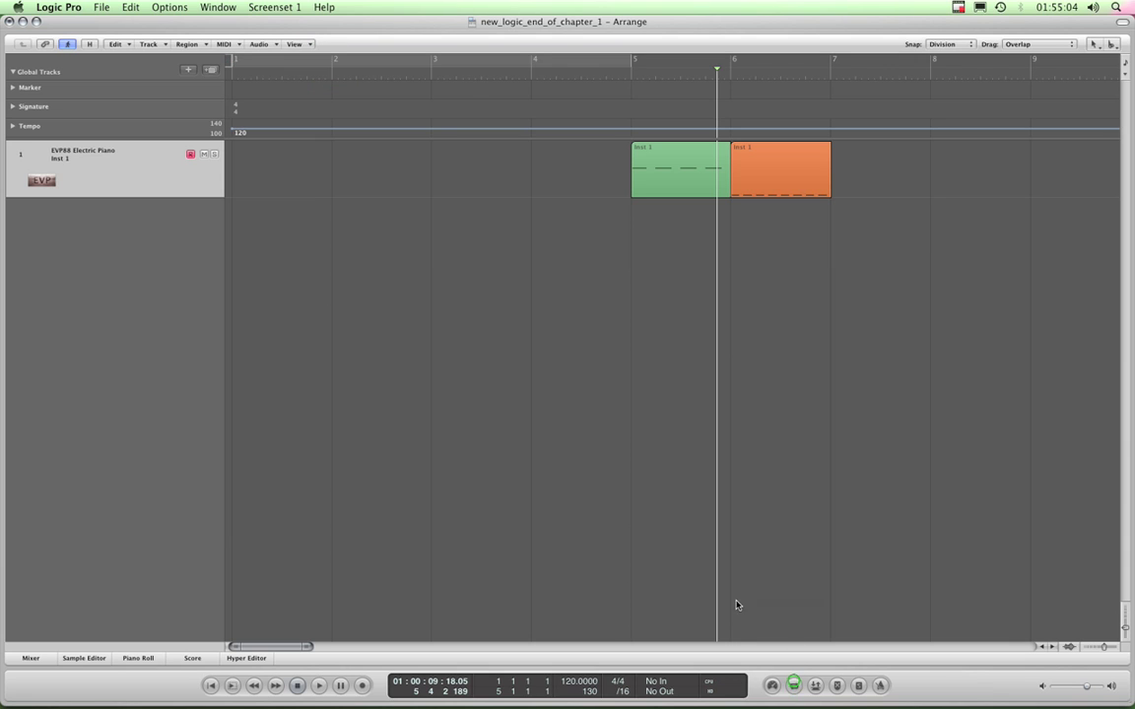
pyautogui.click(13, 73)
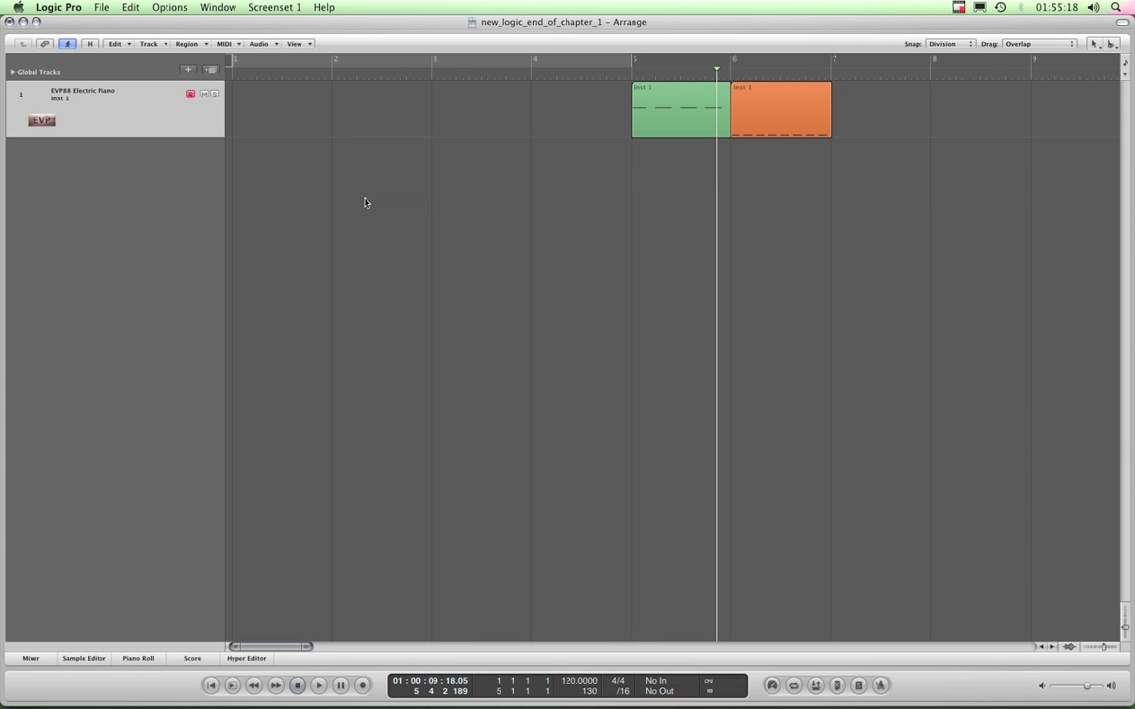
pyautogui.press('Escape')
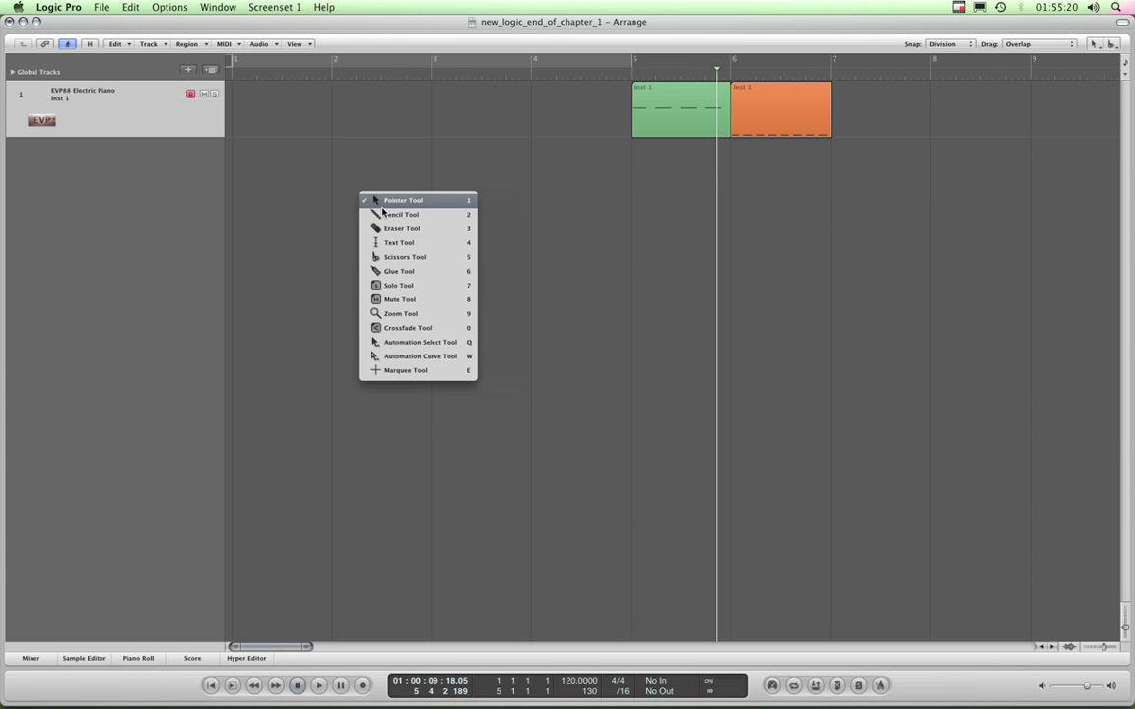
pyautogui.click(305, 255)
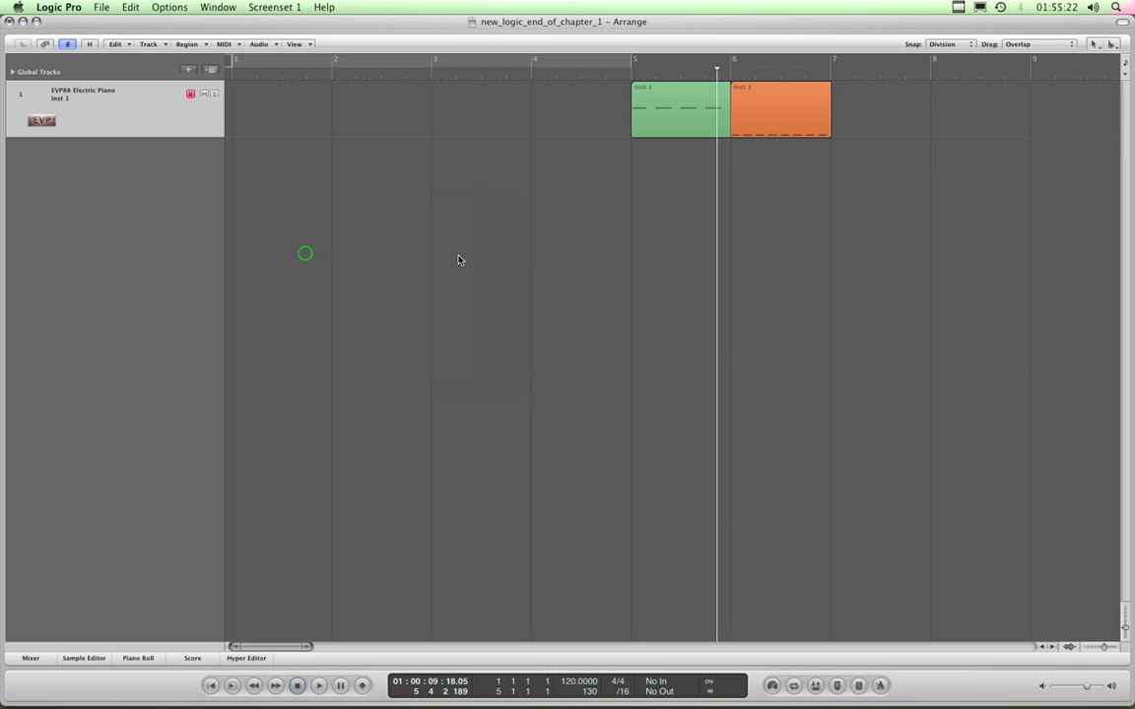
pyautogui.rightClick(669, 120)
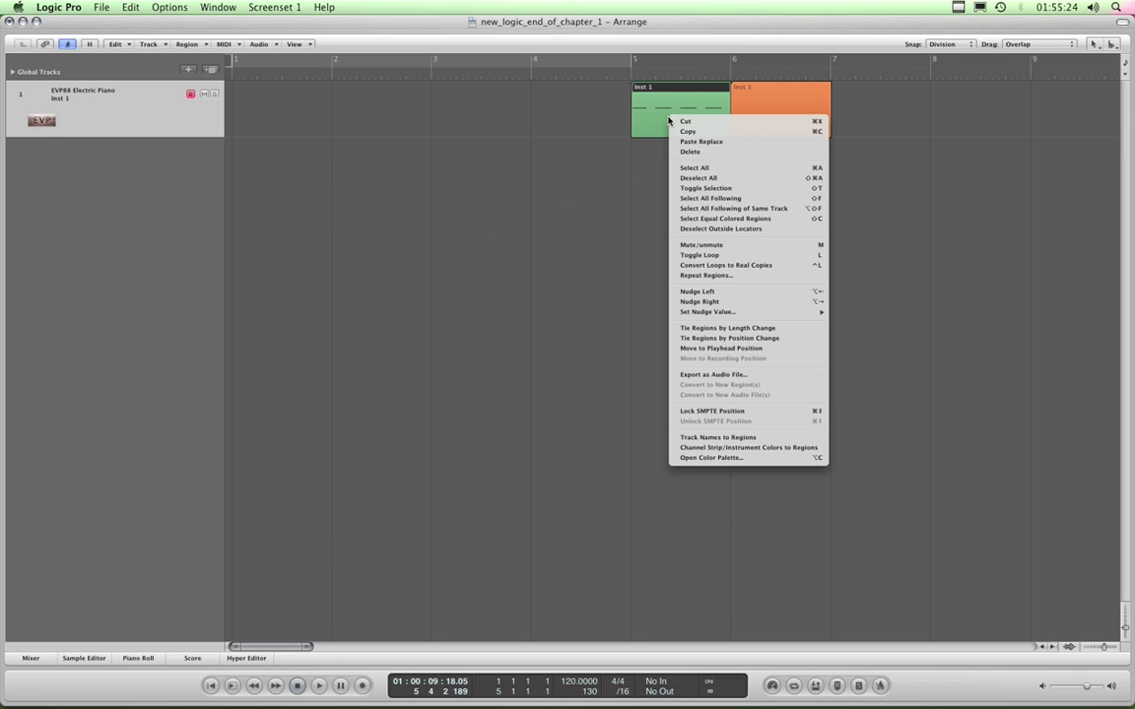
pyautogui.click(452, 192)
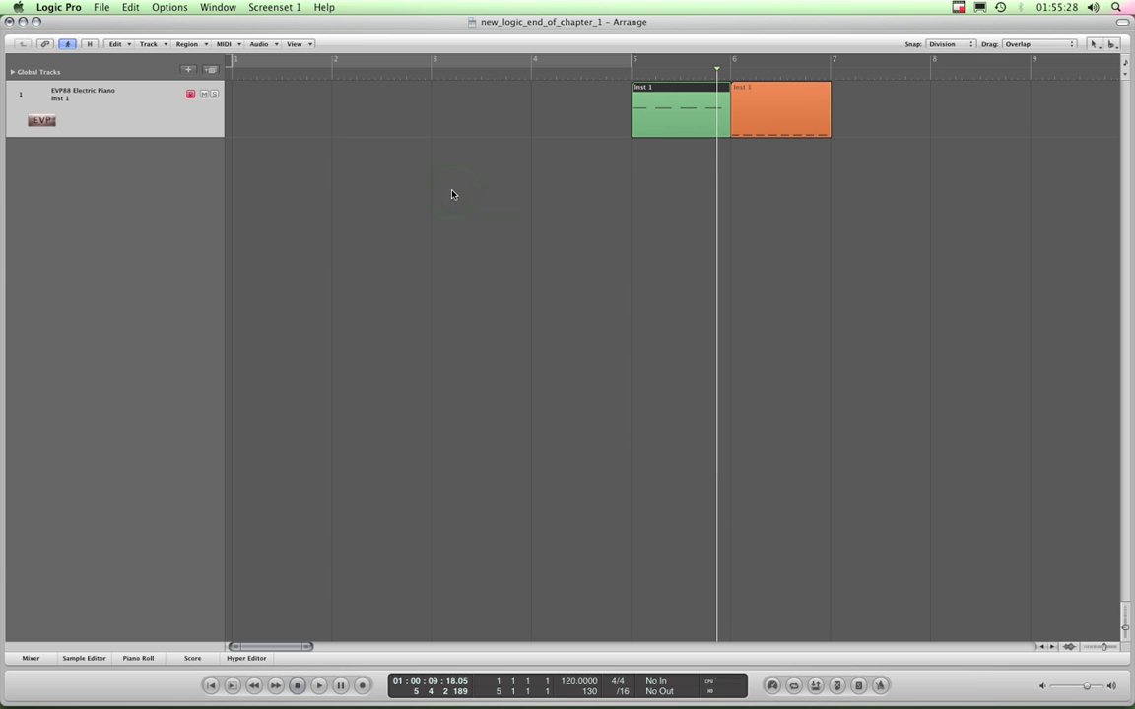
pyautogui.rightClick(453, 194)
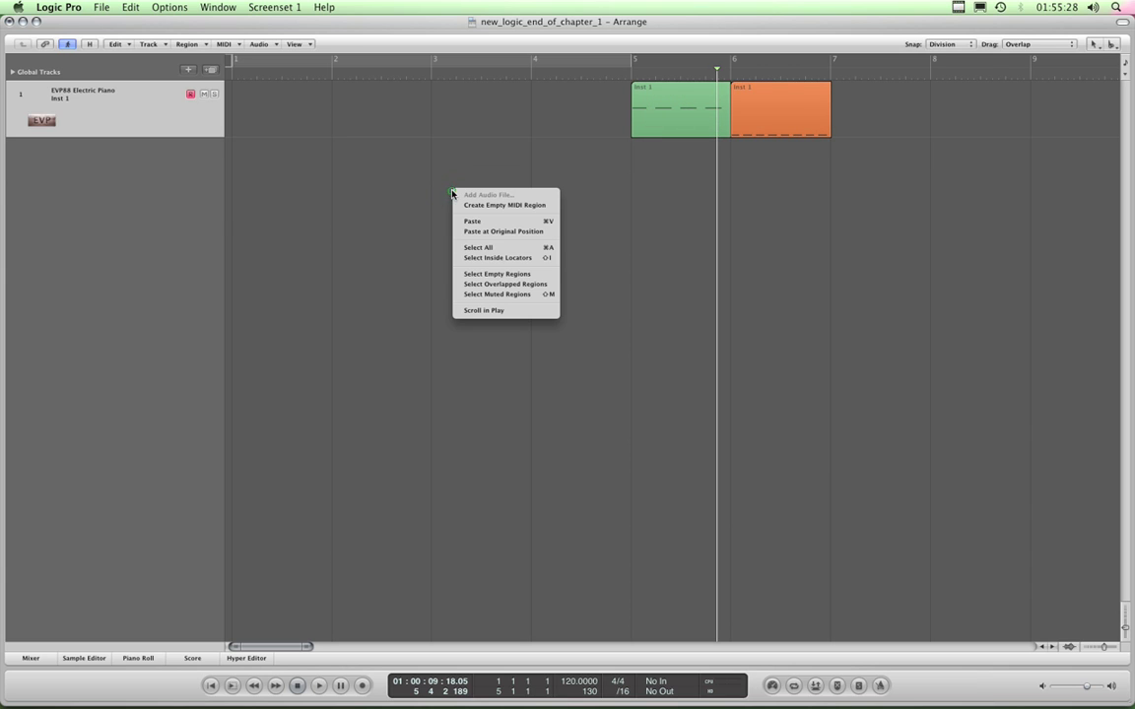
pyautogui.rightClick(86, 118)
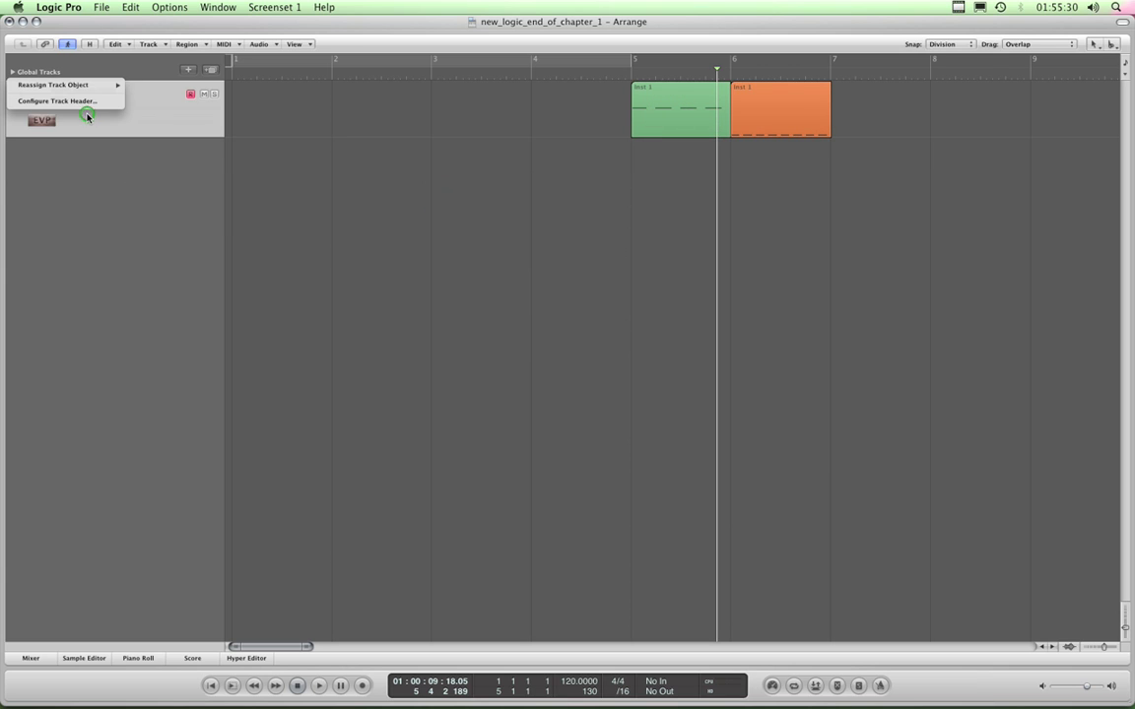
pyautogui.click(83, 229)
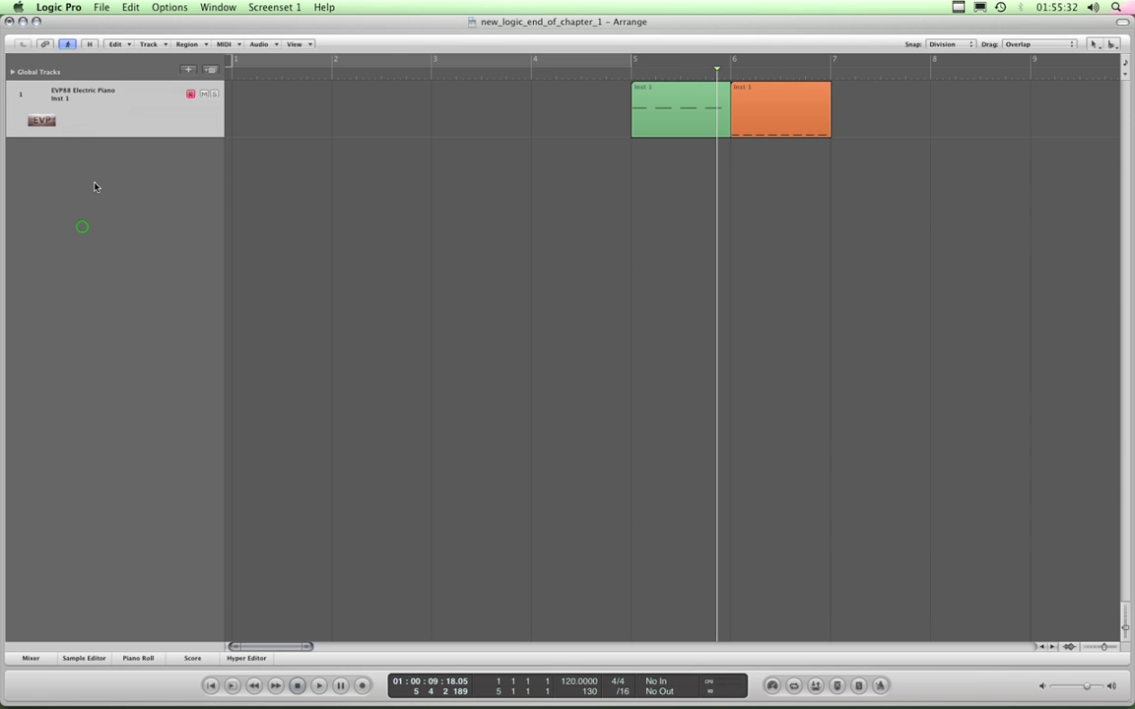
pyautogui.rightClick(87, 108)
# Enable Protect, Freeze and Track Color Bars in the track header configuration.
pyautogui.click(83, 107)
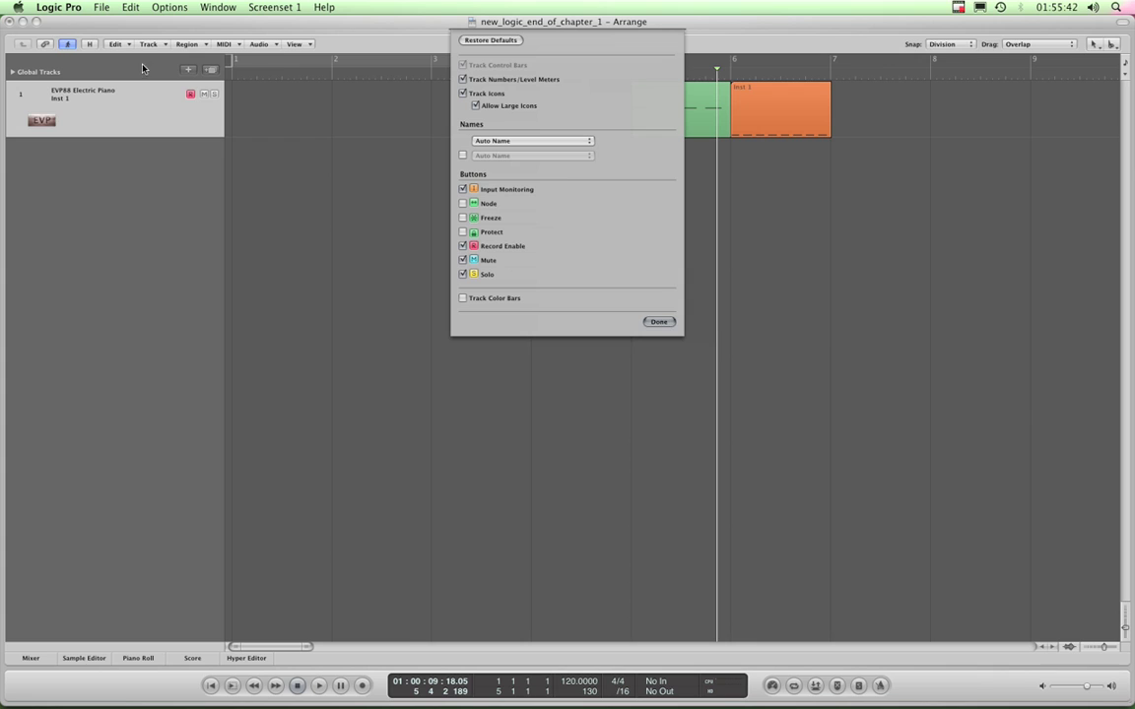
pyautogui.click(222, 136)
pyautogui.click(463, 233)
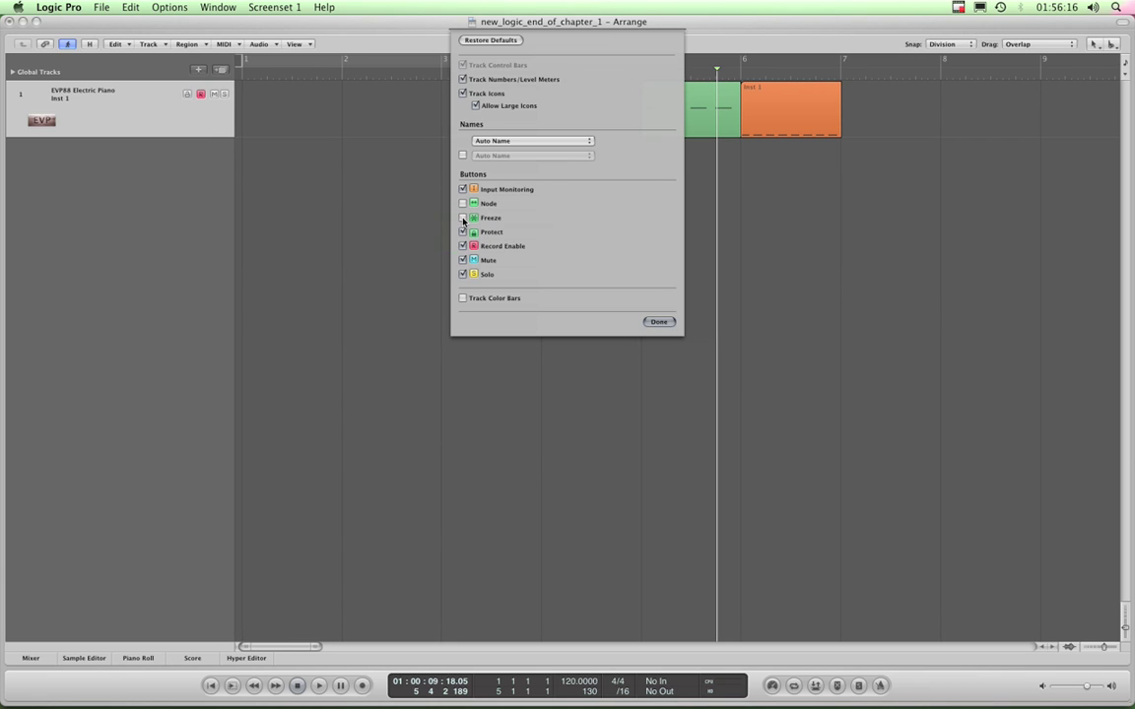
pyautogui.click(463, 218)
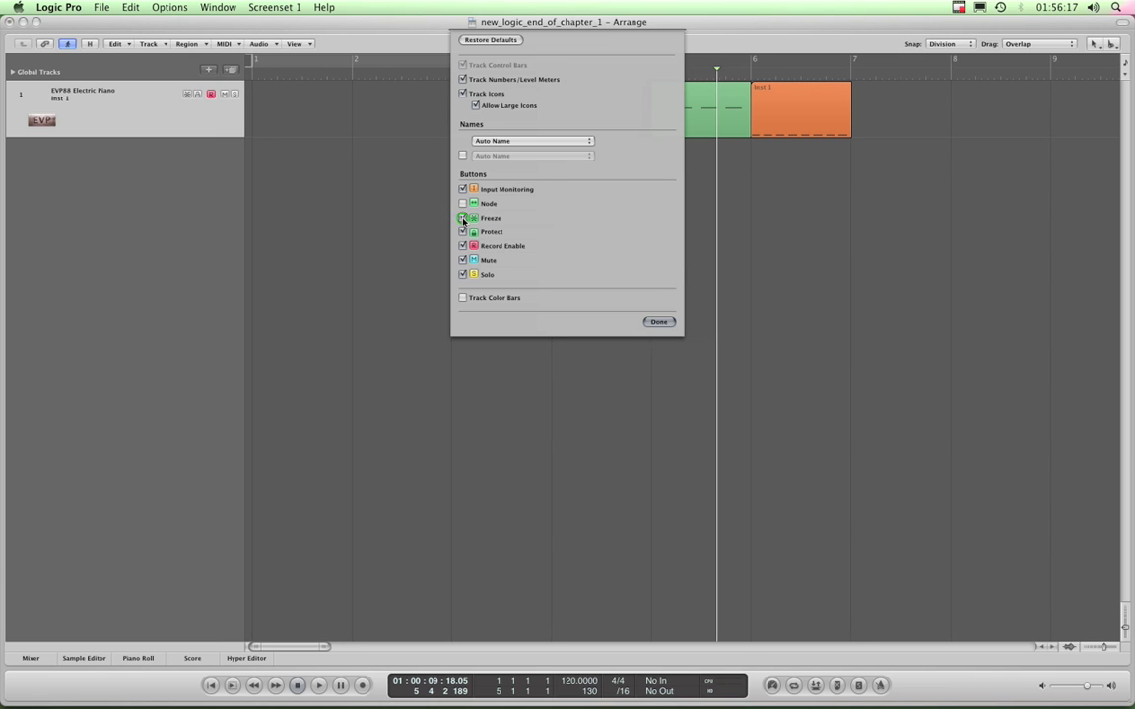
pyautogui.click(463, 300)
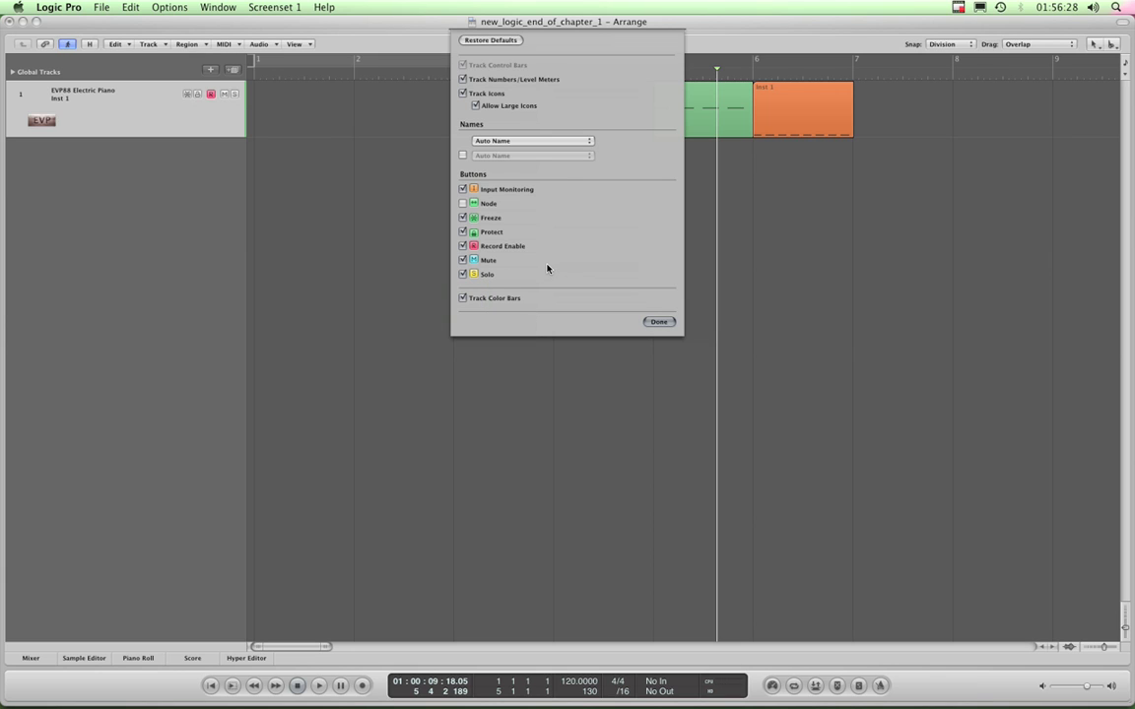
pyautogui.click(659, 322)
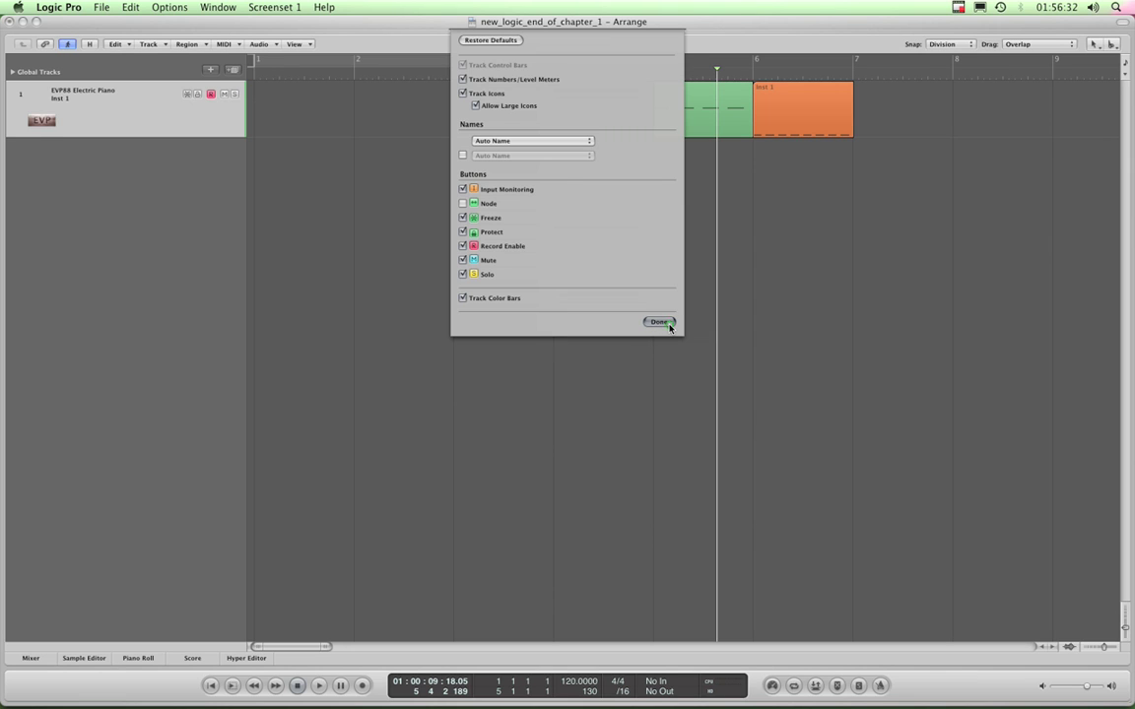
# Create a mono audio track, Audio 1, with Option-Cmd-N below the EVP88 Electric Piano track.
pyautogui.click(156, 43)
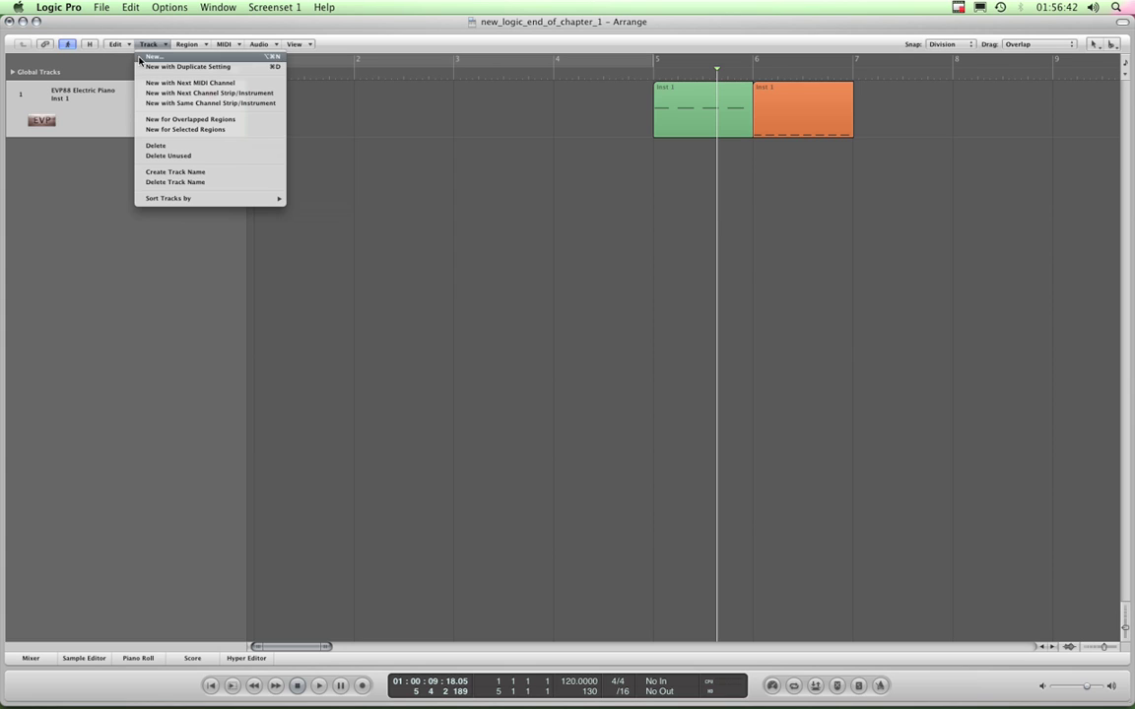
pyautogui.click(91, 59)
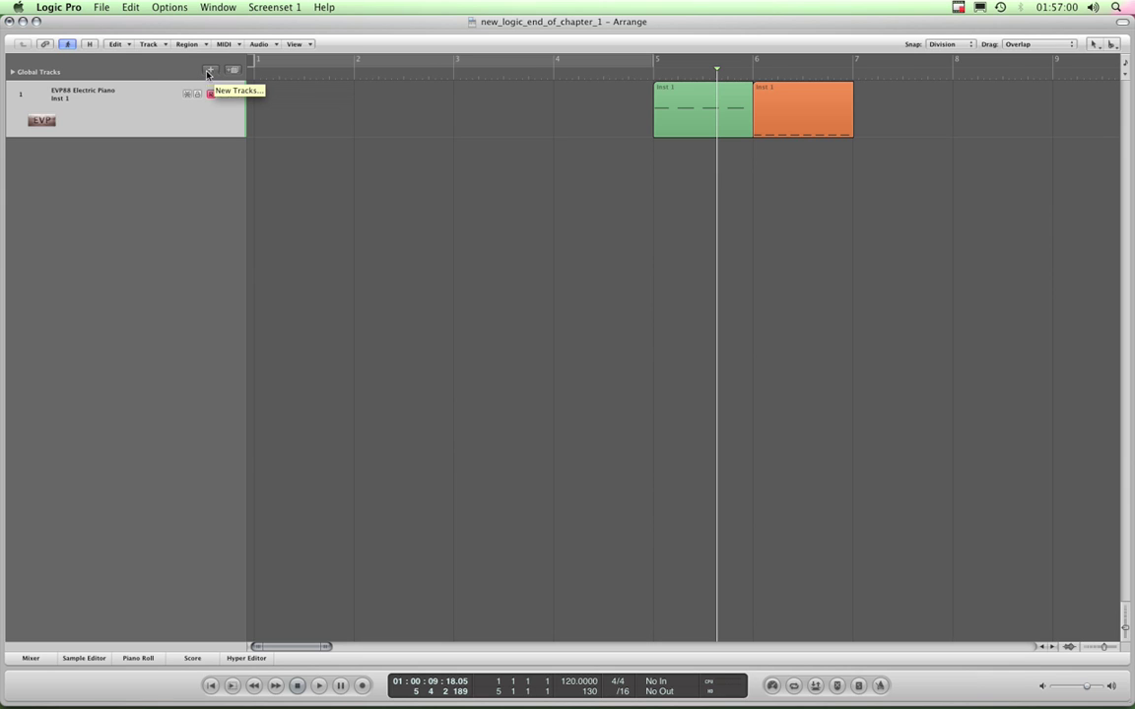
pyautogui.click(183, 71)
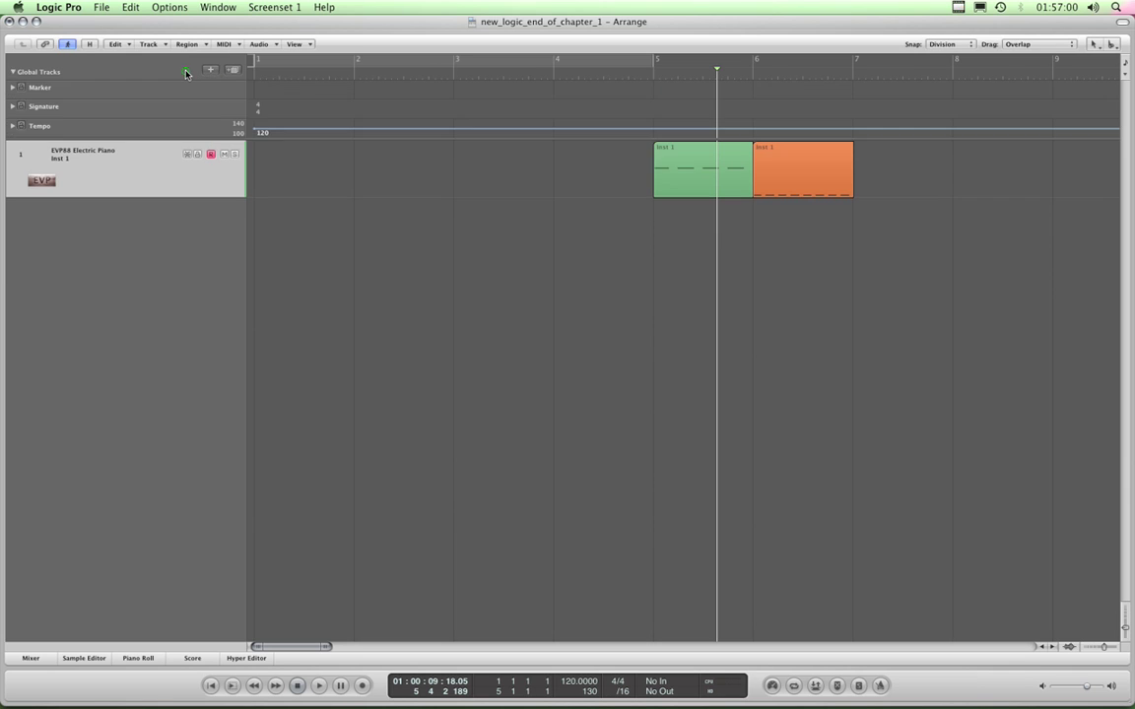
pyautogui.click(14, 71)
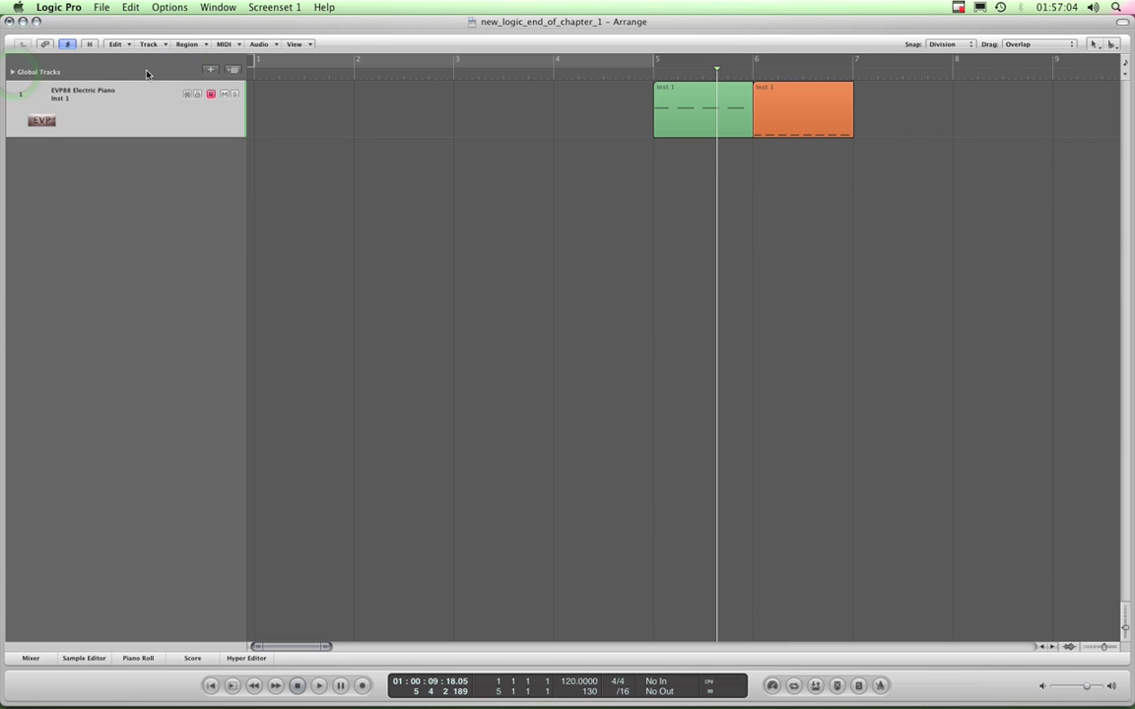
pyautogui.press('alt+super+n')
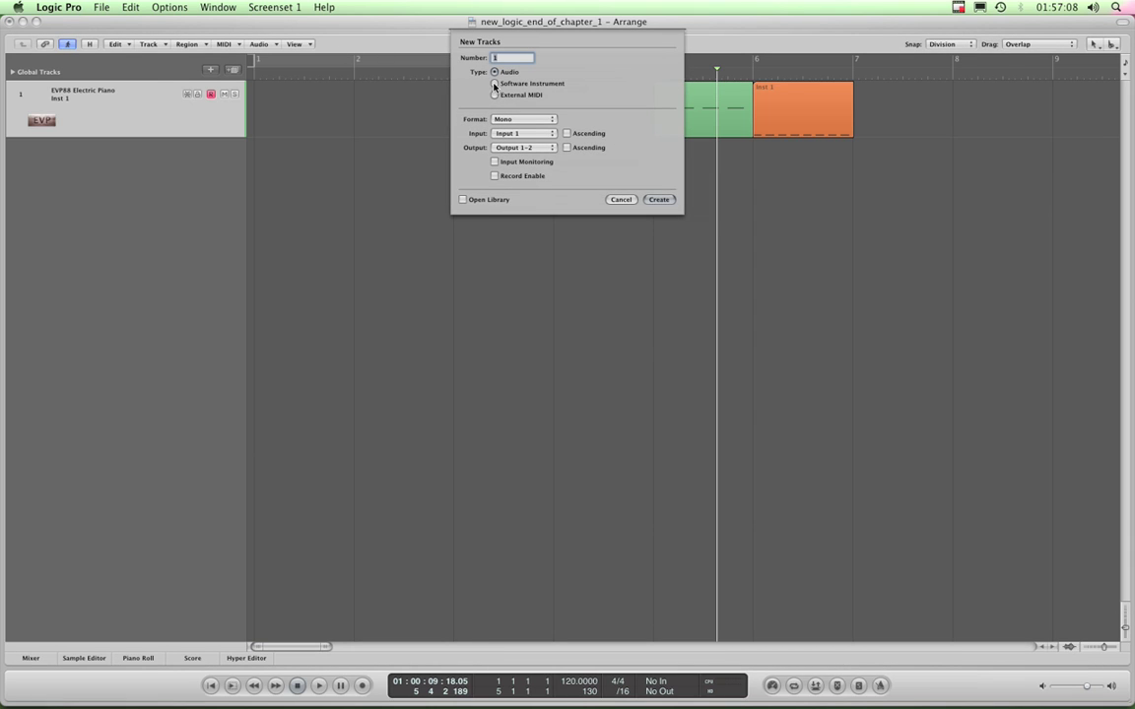
pyautogui.click(653, 201)
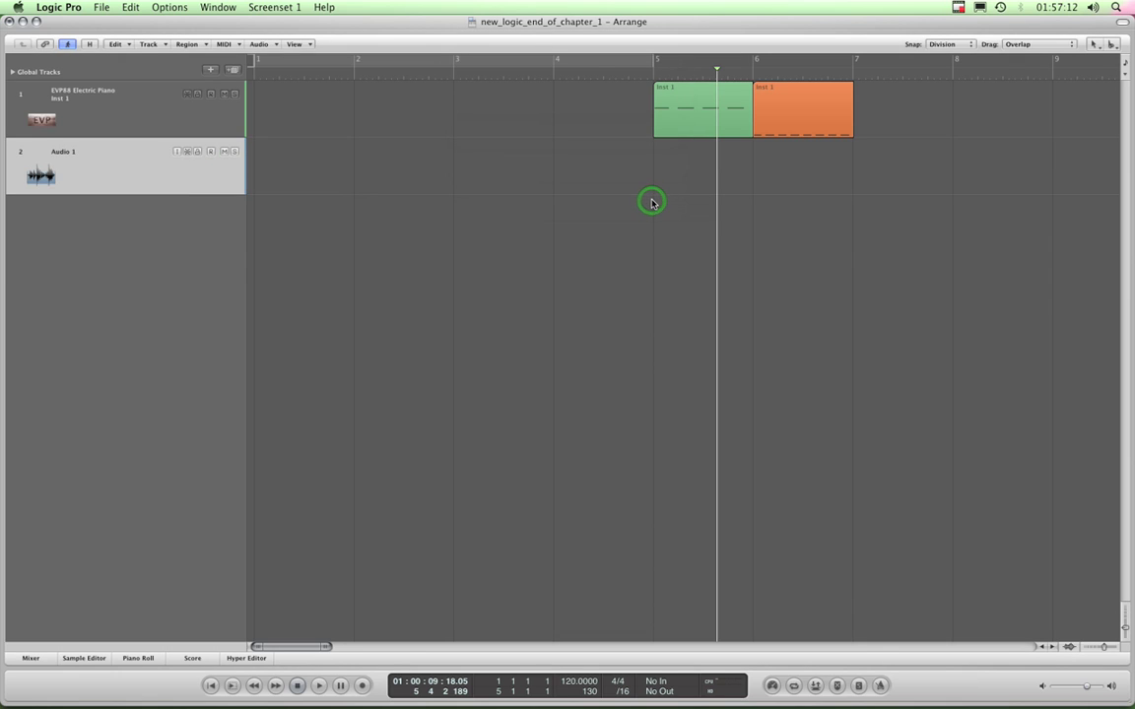
# Toggle record arm on Audio 1 and select the piano and Audio 1 tracks.
pyautogui.click(178, 153)
pyautogui.click(178, 152)
pyautogui.click(178, 152)
pyautogui.click(178, 152)
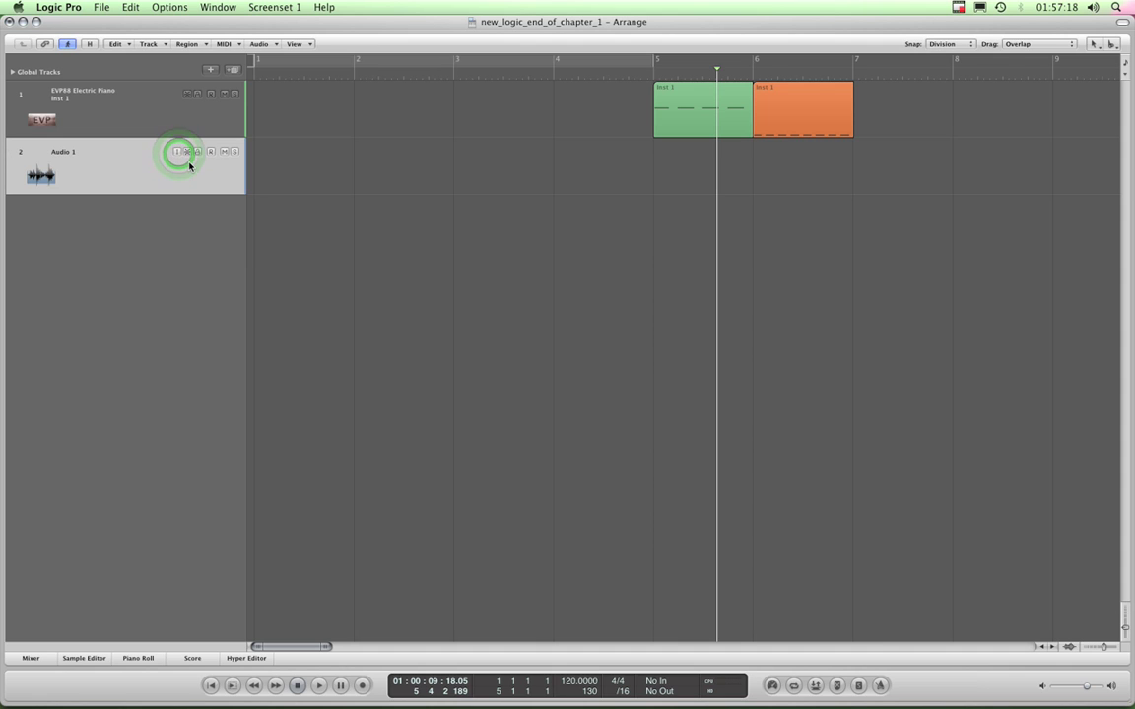
pyautogui.click(127, 100)
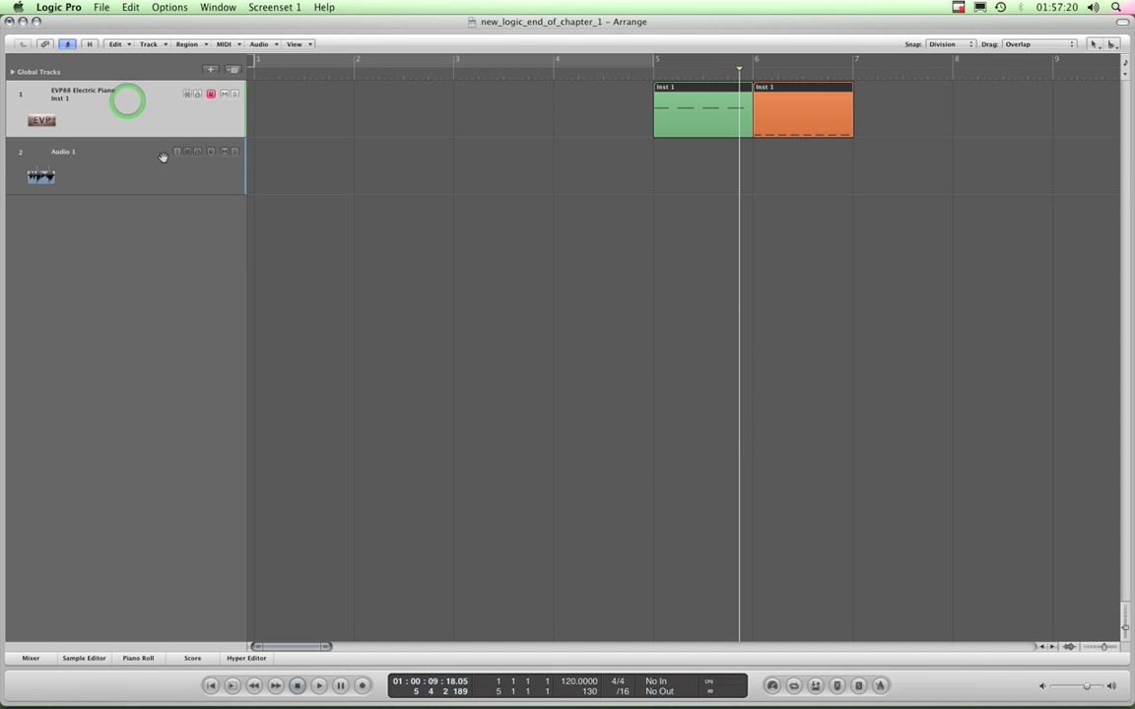
pyautogui.click(138, 157)
pyautogui.click(150, 122)
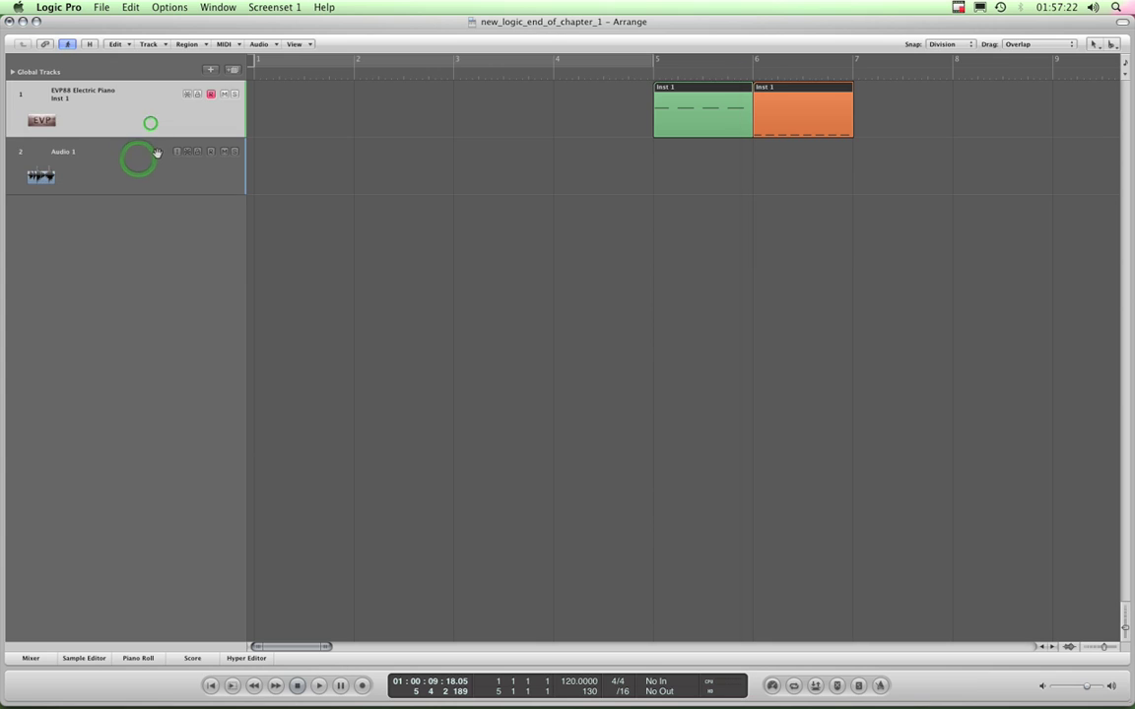
# Protect the EVP88 Electric Piano track and check its green region is locked from edits.
pyautogui.click(197, 99)
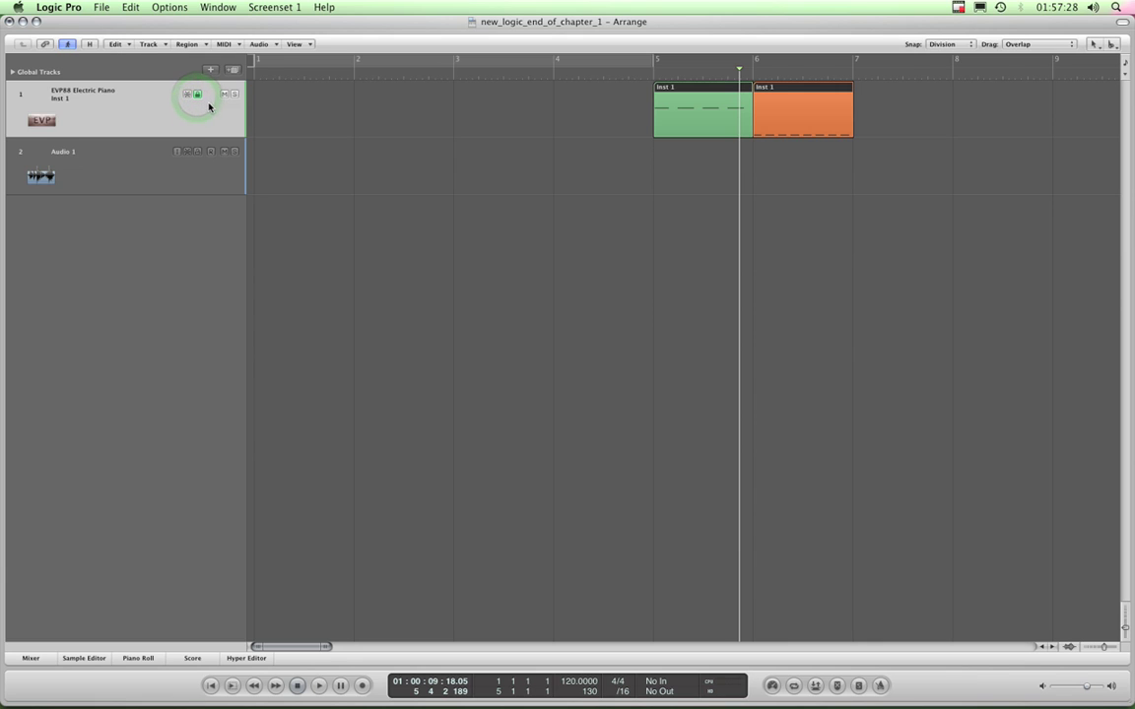
pyautogui.click(198, 94)
pyautogui.click(197, 94)
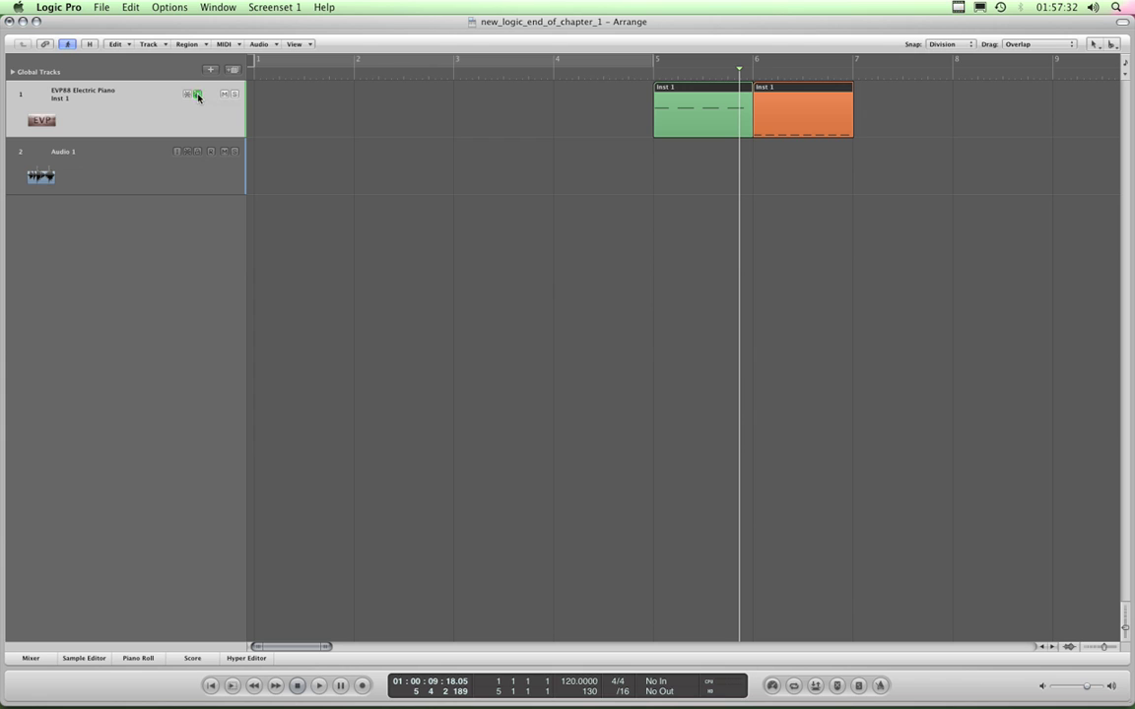
pyautogui.click(632, 104)
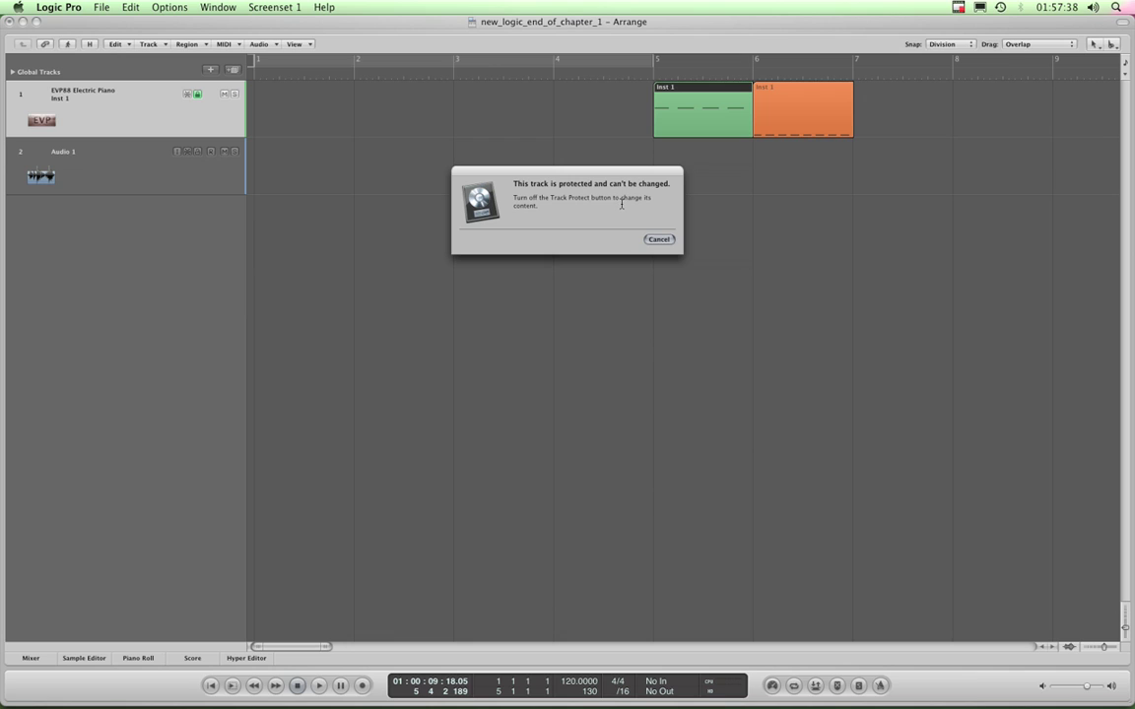
pyautogui.click(657, 239)
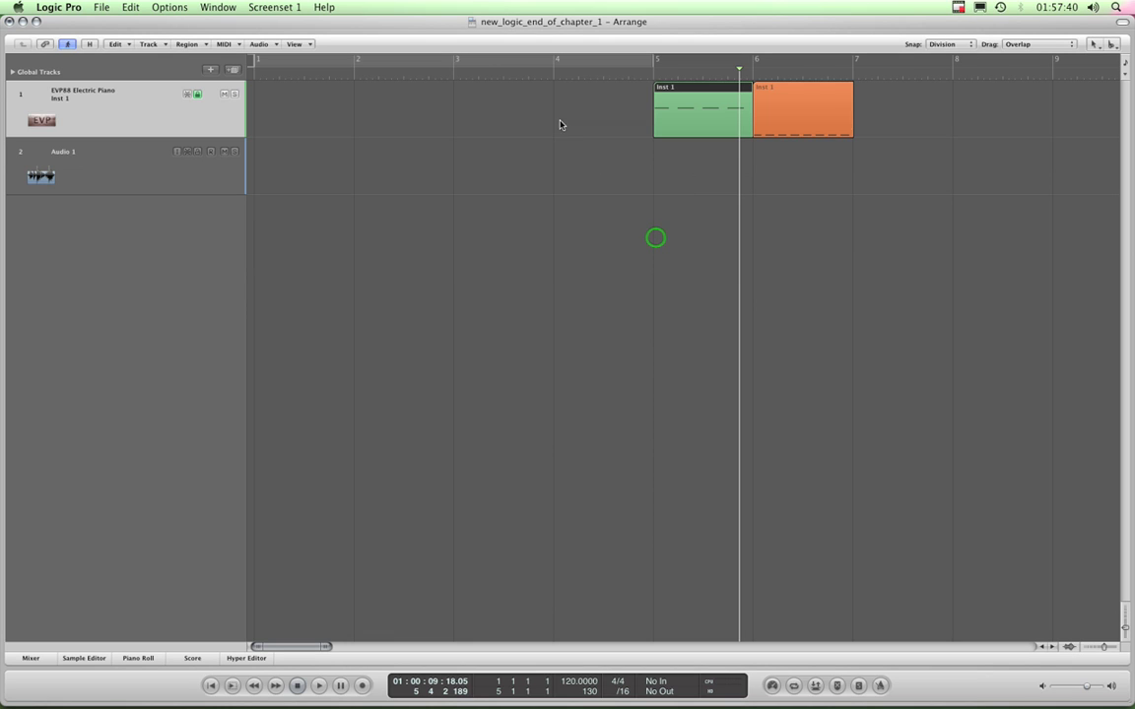
pyautogui.click(799, 116)
pyautogui.click(713, 104)
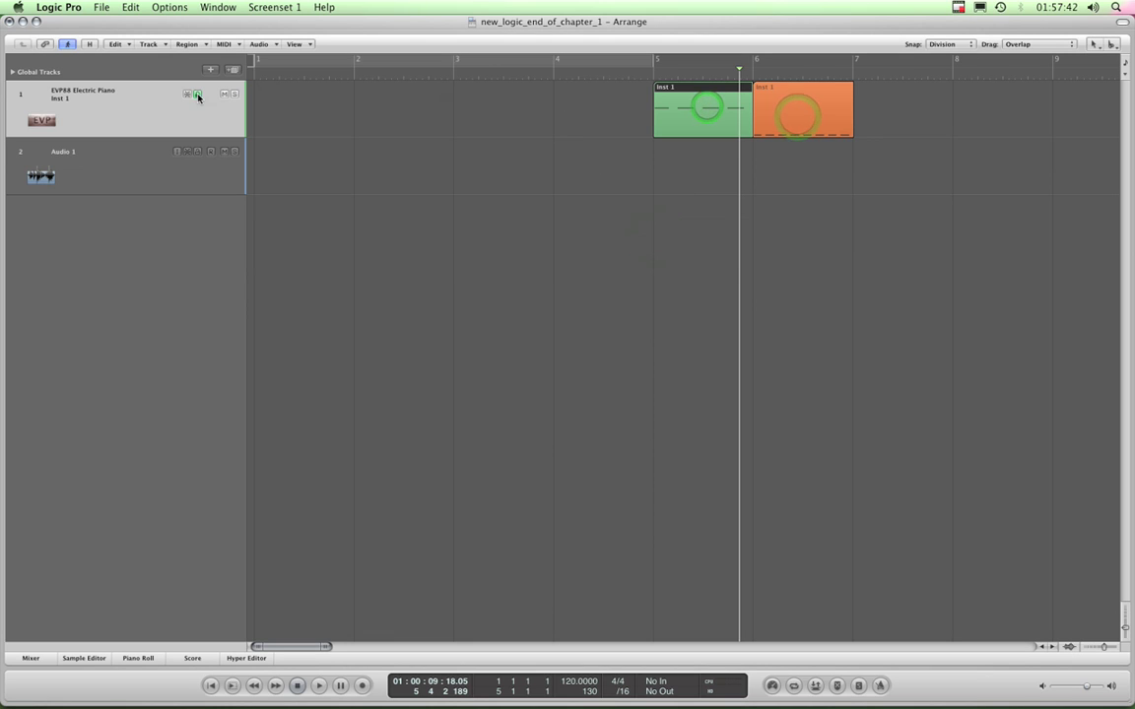
pyautogui.click(498, 117)
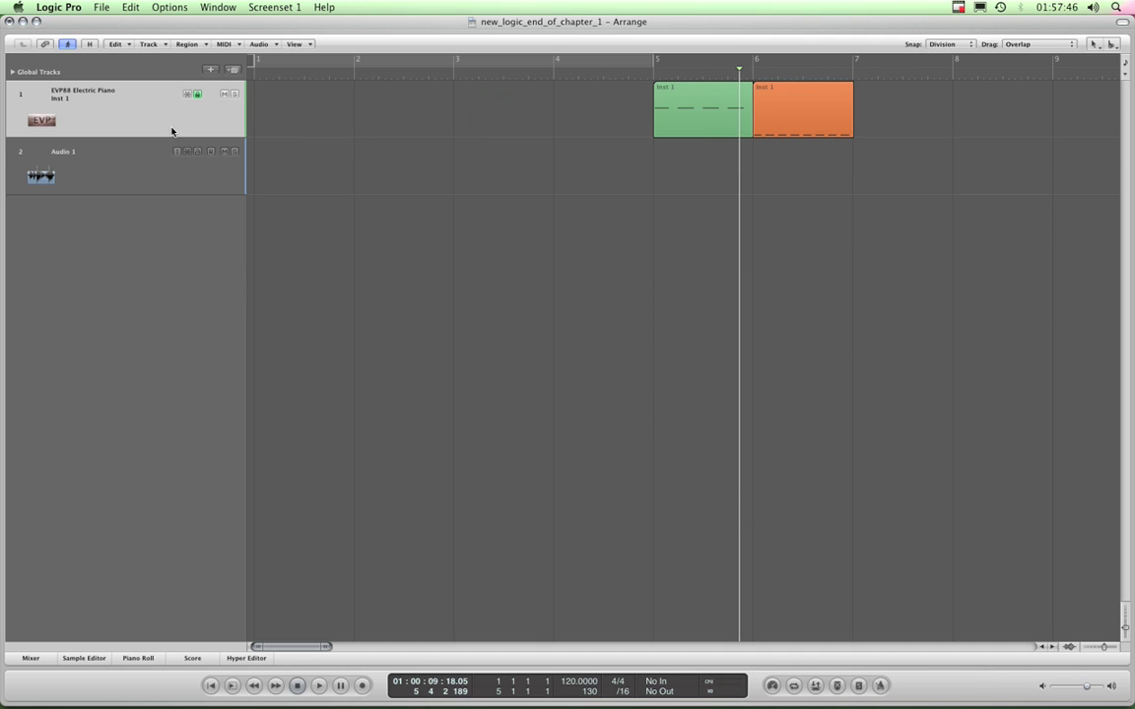
# Narrow the track header column, then widen it slightly.
pyautogui.click(164, 170)
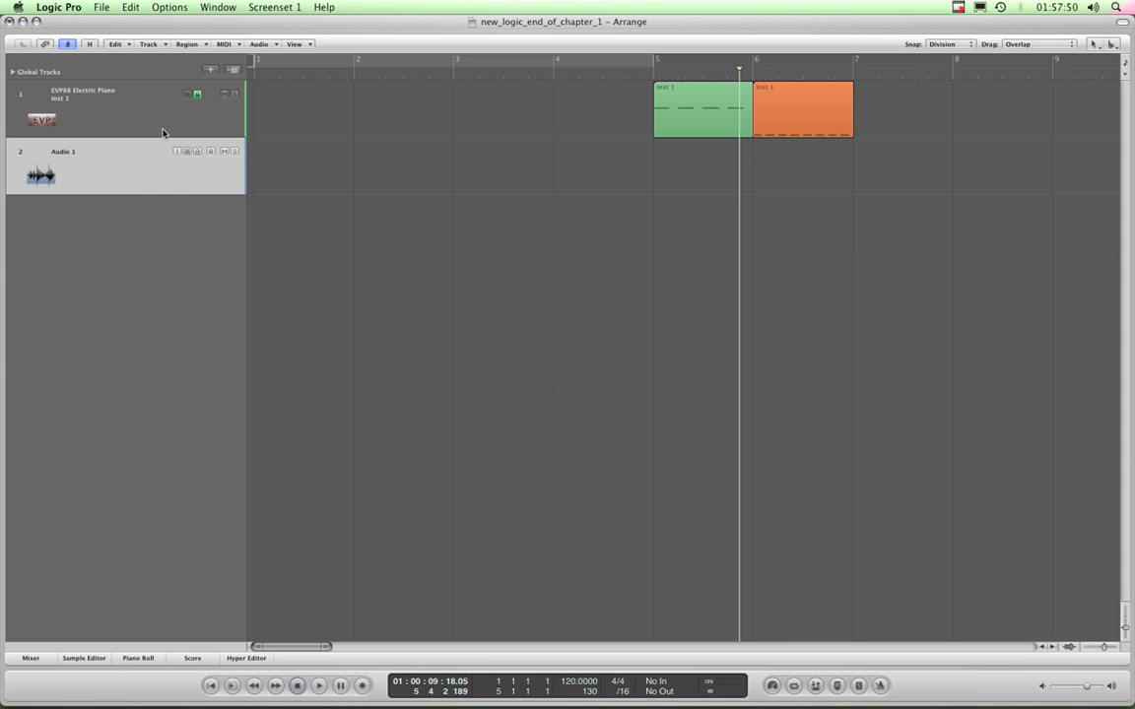
pyautogui.click(163, 128)
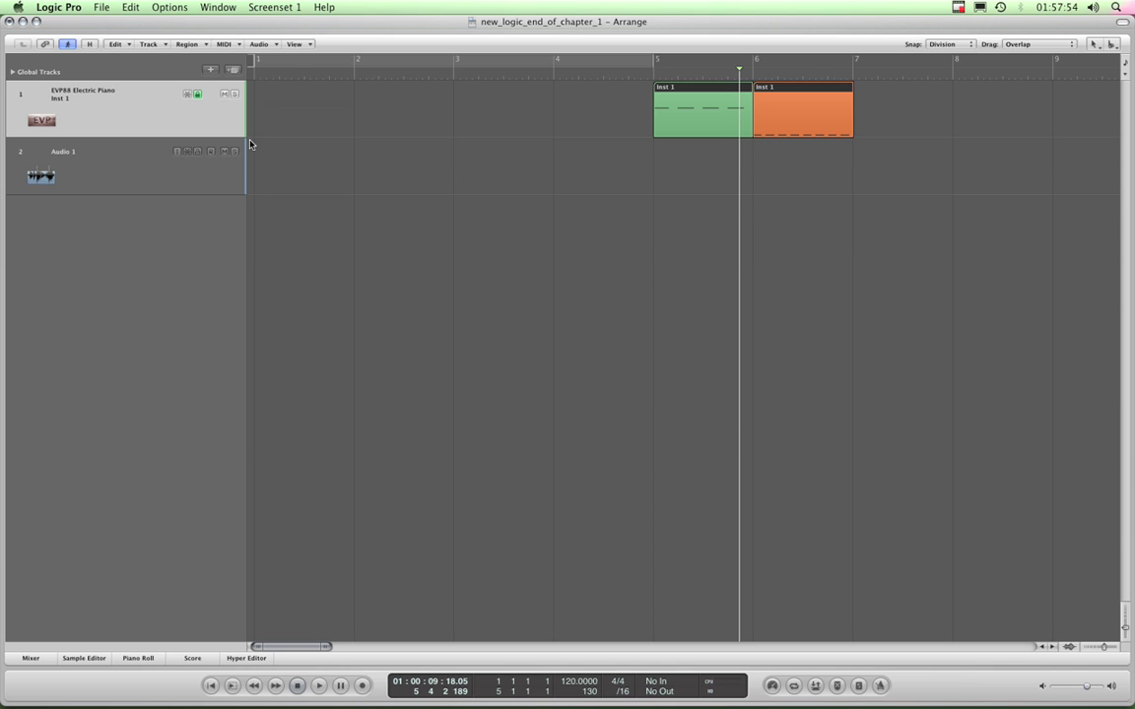
pyautogui.moveTo(245, 138)
pyautogui.mouseDown()
pyautogui.moveTo(273, 138)
pyautogui.moveTo(170, 135)
pyautogui.moveTo(226, 139)
pyautogui.mouseUp()
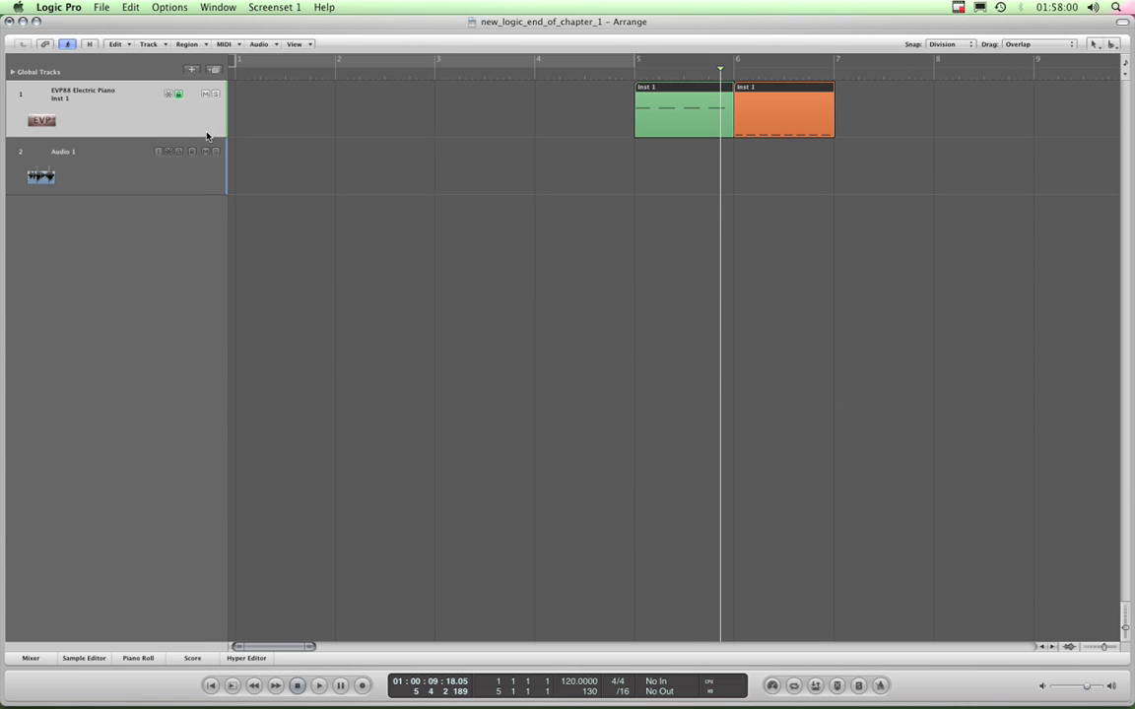
pyautogui.moveTo(227, 138); pyautogui.dragTo(235, 138)
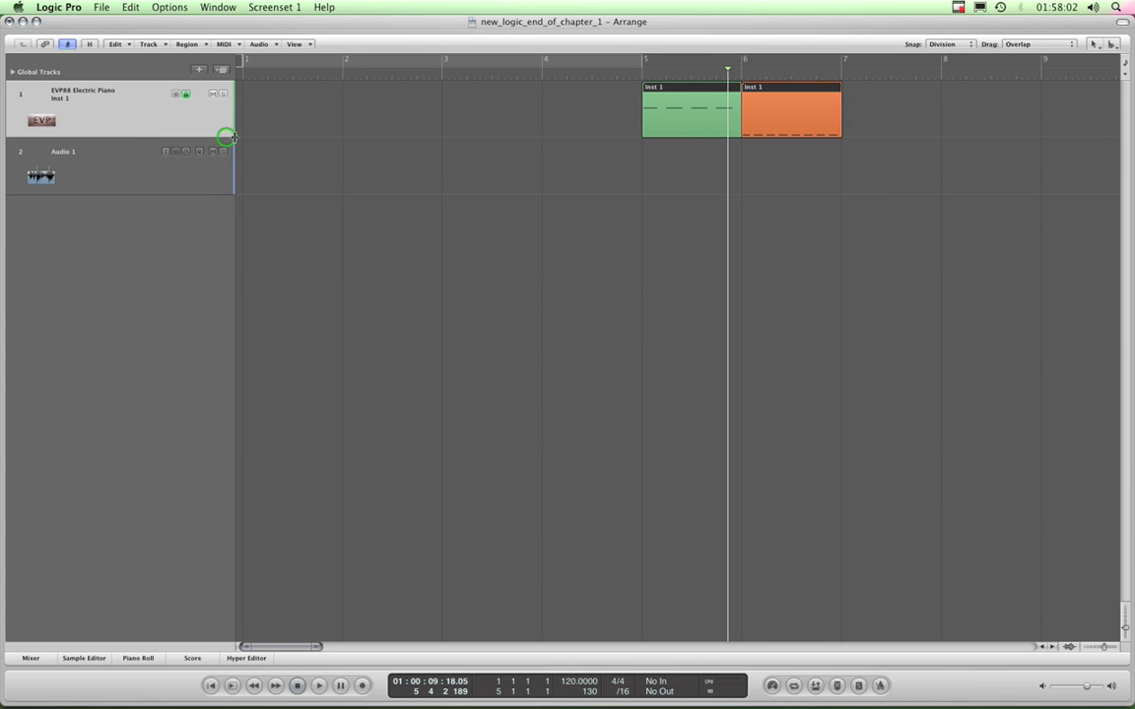
# Set the track header Names option to Track Name.
pyautogui.rightClick(81, 113)
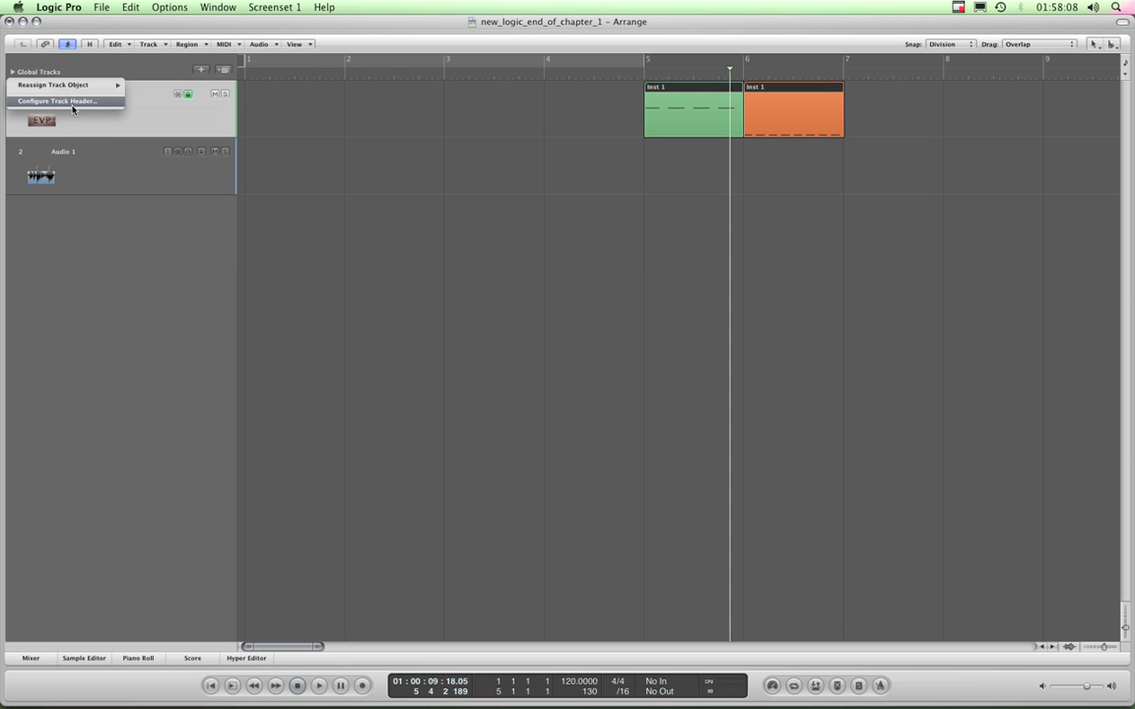
pyautogui.click(72, 109)
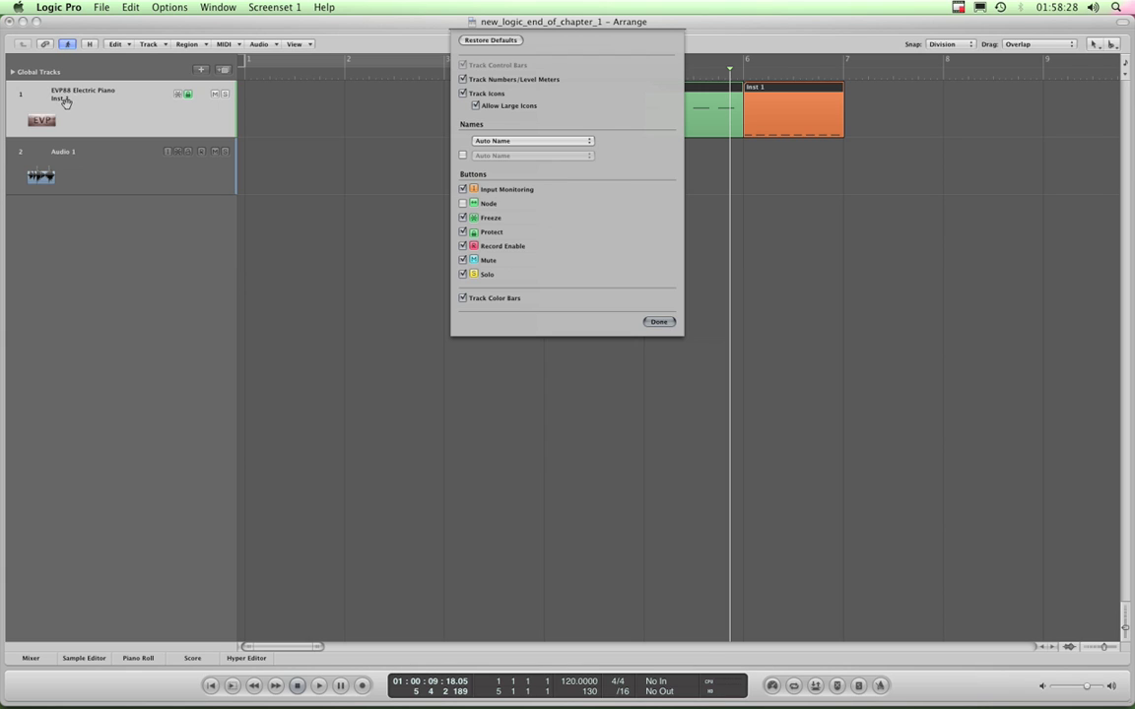
pyautogui.click(63, 165)
pyautogui.click(492, 141)
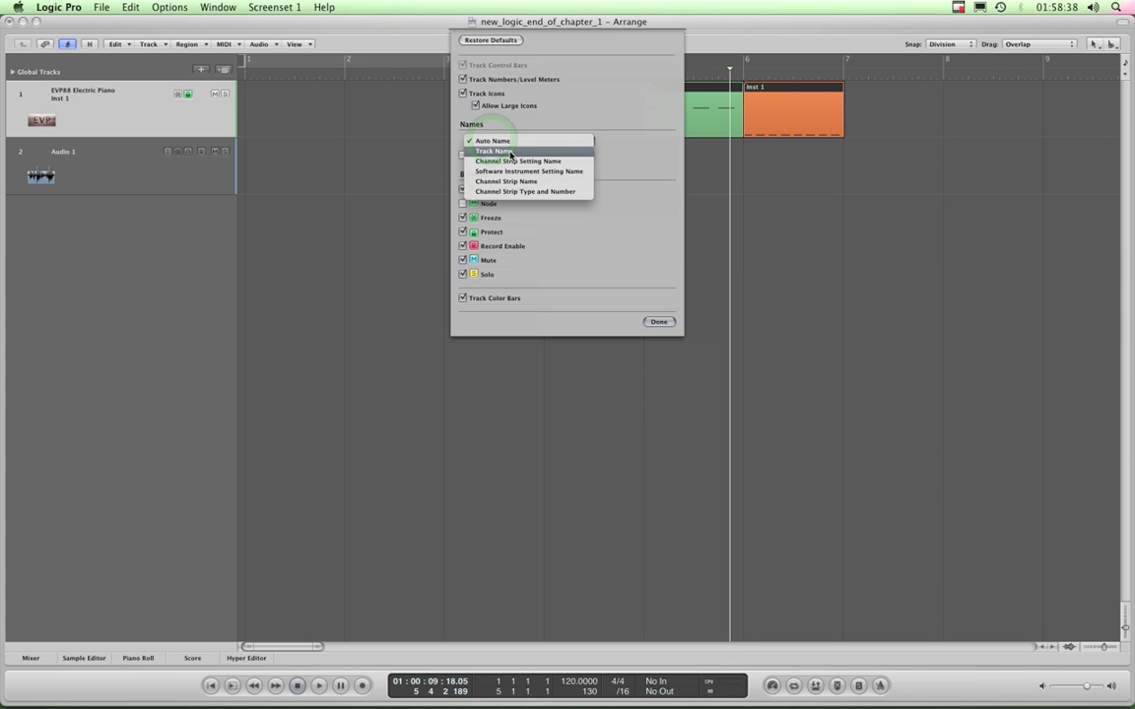
pyautogui.click(510, 152)
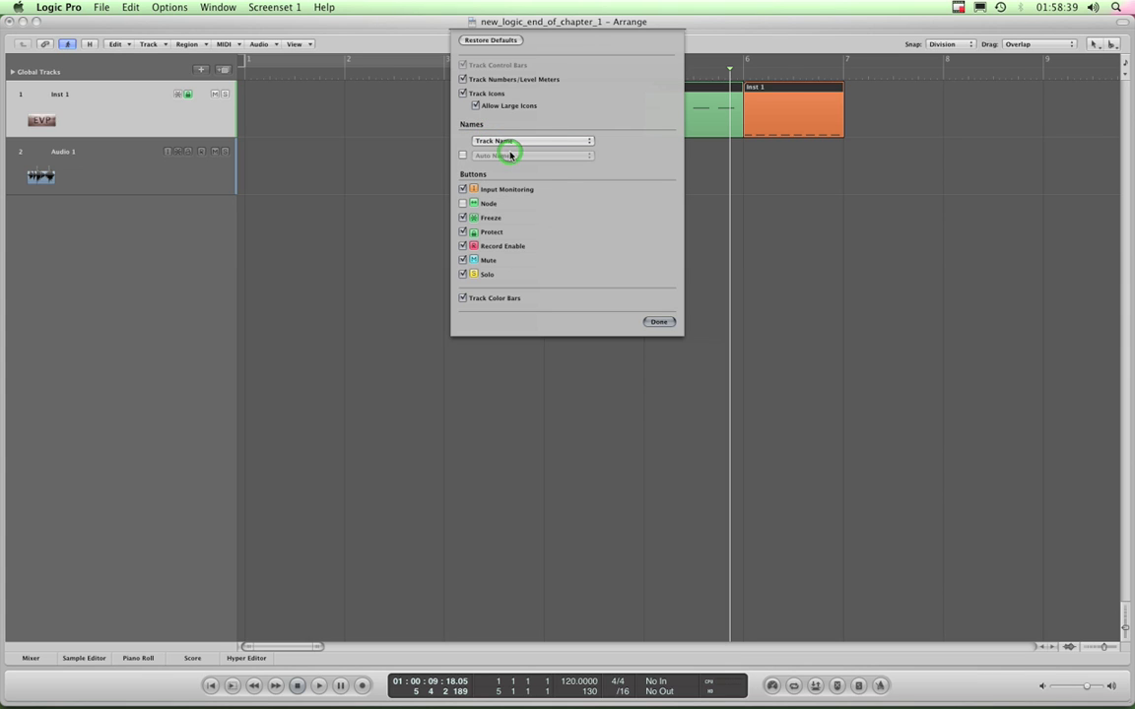
# Turn on a second header name, close the settings, and widen the name column.
pyautogui.click(62, 98)
pyautogui.click(85, 162)
pyautogui.click(464, 157)
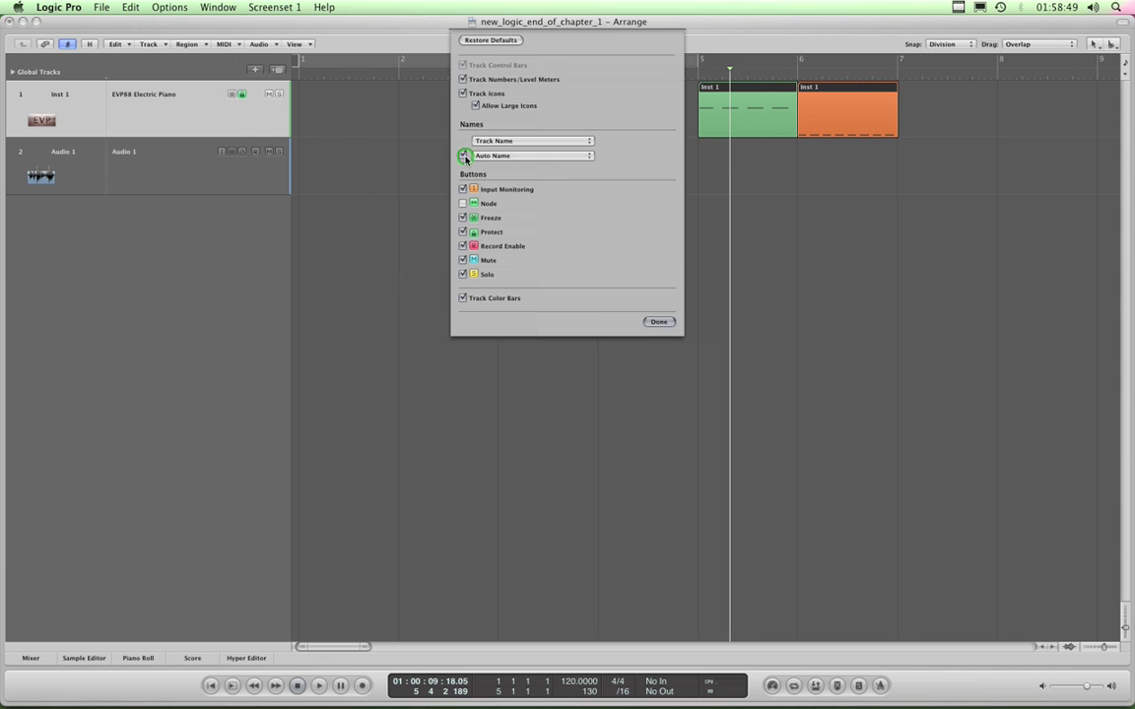
pyautogui.click(106, 85)
pyautogui.click(109, 139)
pyautogui.click(659, 322)
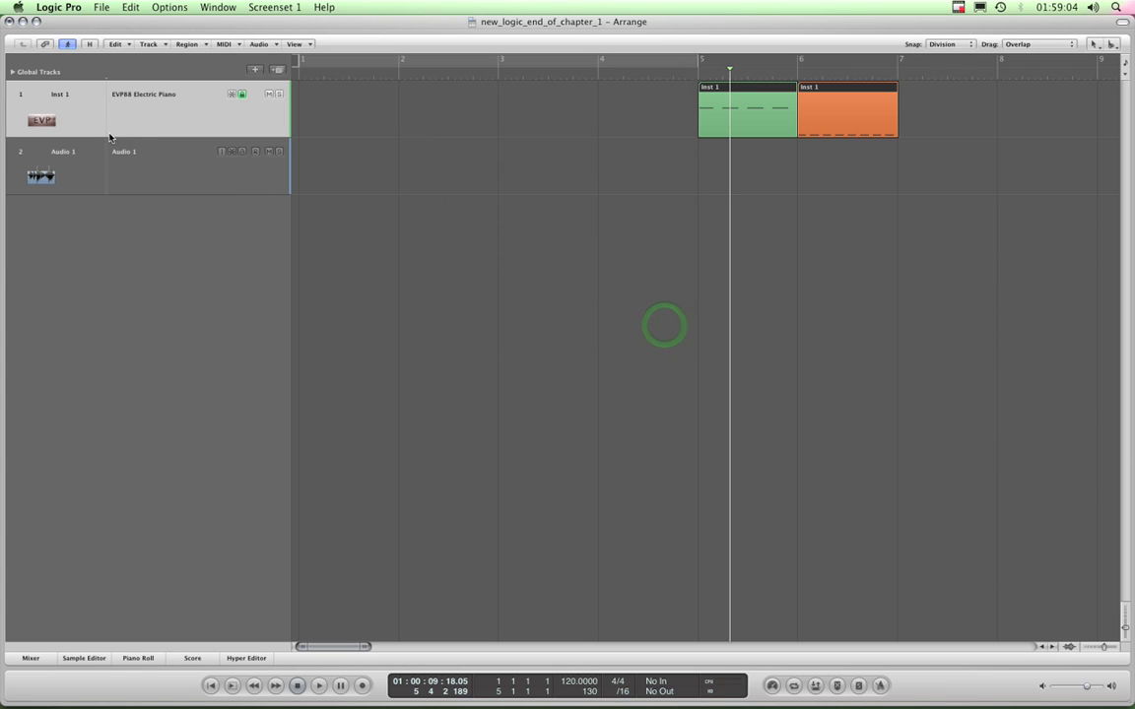
pyautogui.moveTo(105, 133); pyautogui.dragTo(117, 134)
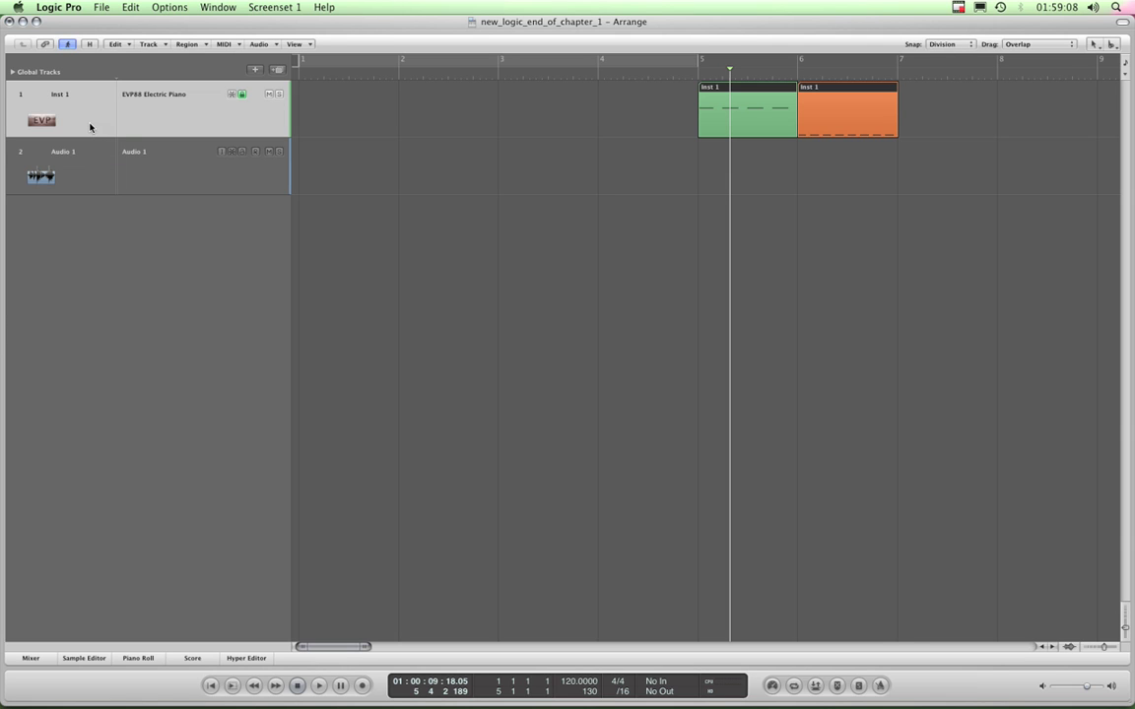
# Set the second header name to Channel Strip Setting Name, showing EVP88 Electric Piano.
pyautogui.rightClick(87, 127)
pyautogui.click(74, 104)
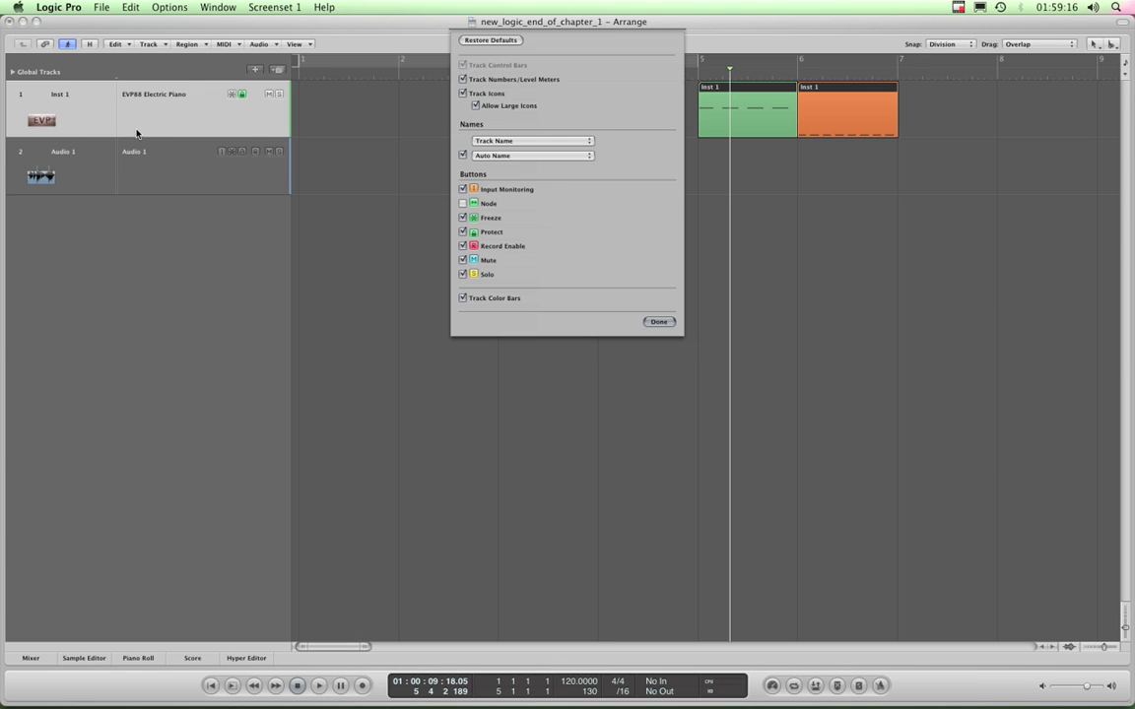
pyautogui.click(517, 158)
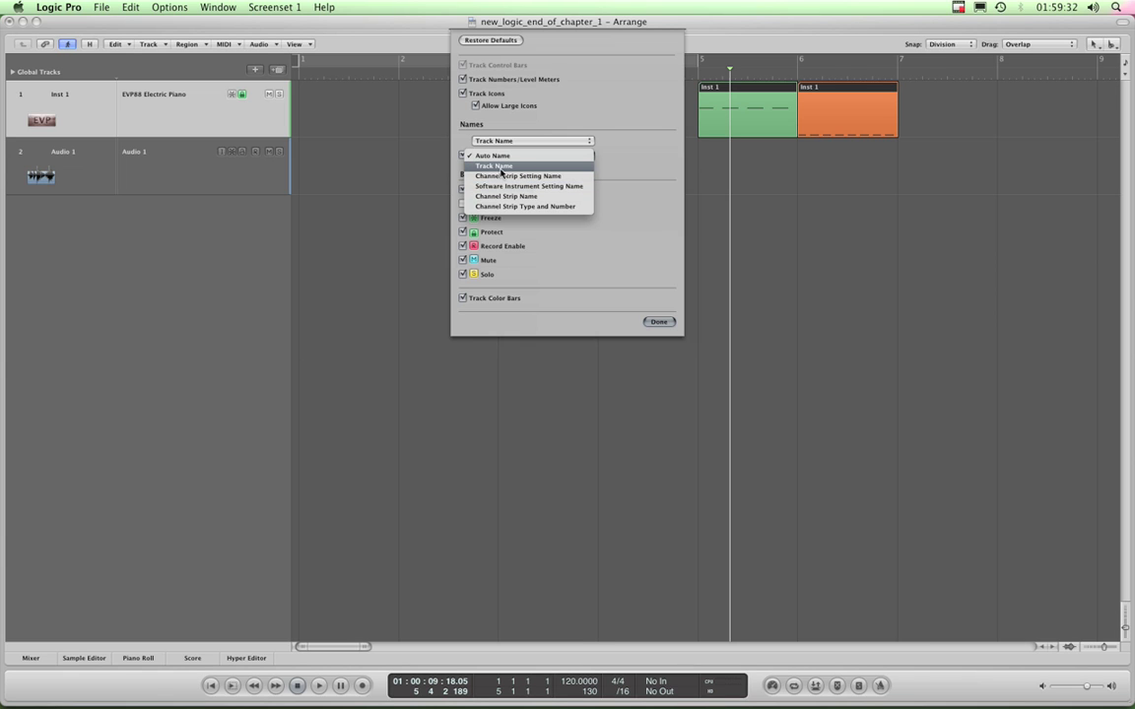
pyautogui.click(502, 169)
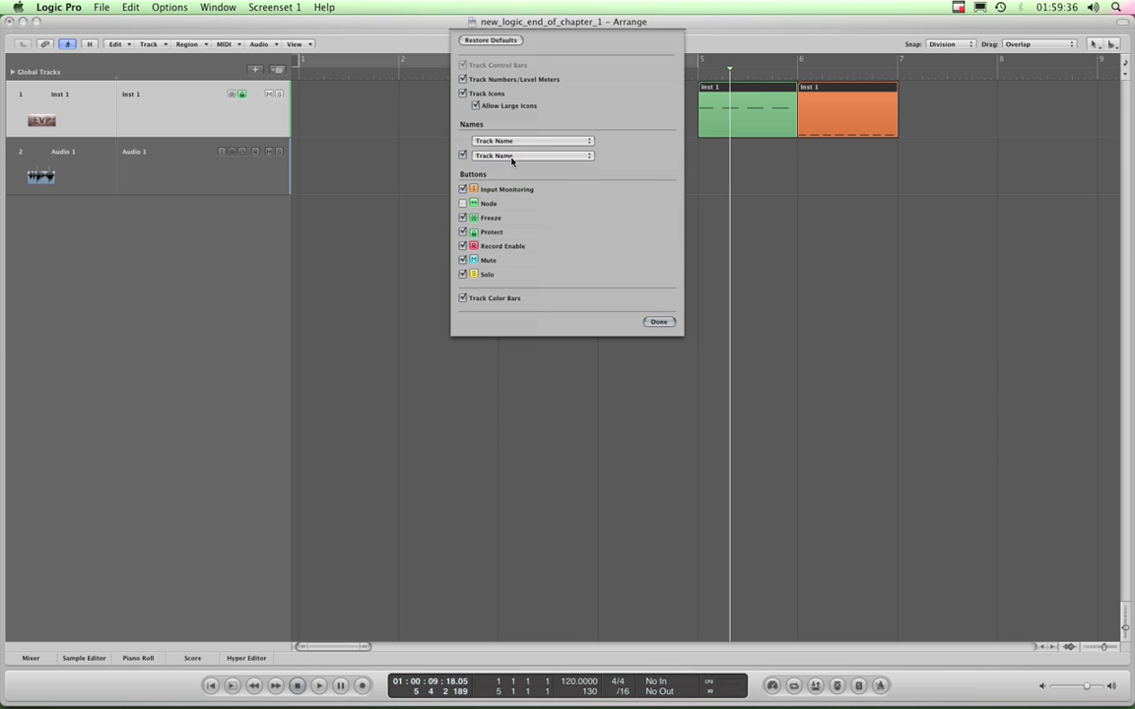
pyautogui.click(506, 155)
pyautogui.click(511, 165)
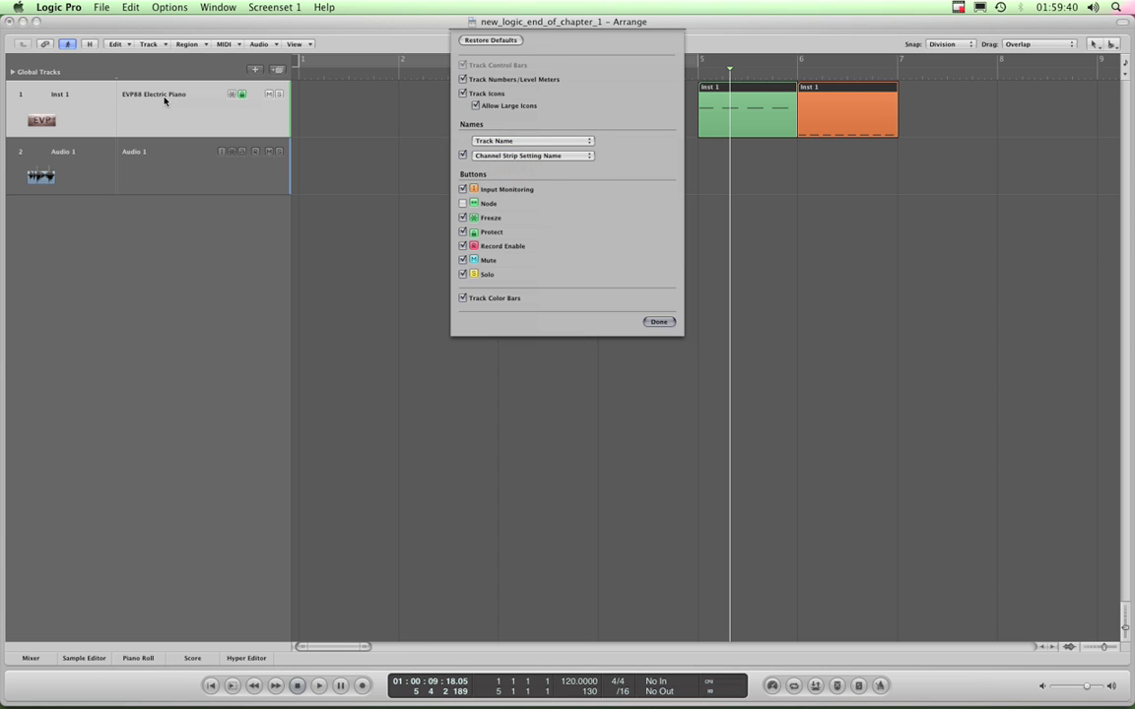
pyautogui.click(60, 93)
pyautogui.click(654, 321)
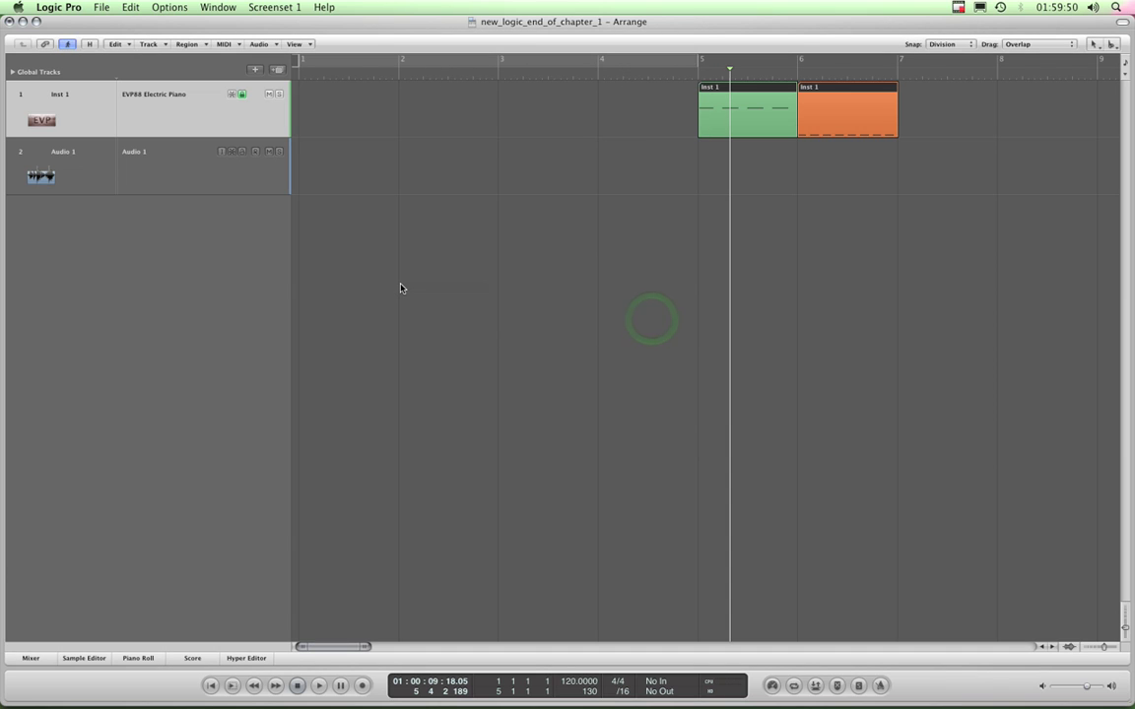
# Load the Bright Suitcase preset into Inst 1's EVP88 plug-in from the Inspector.
pyautogui.press('i')
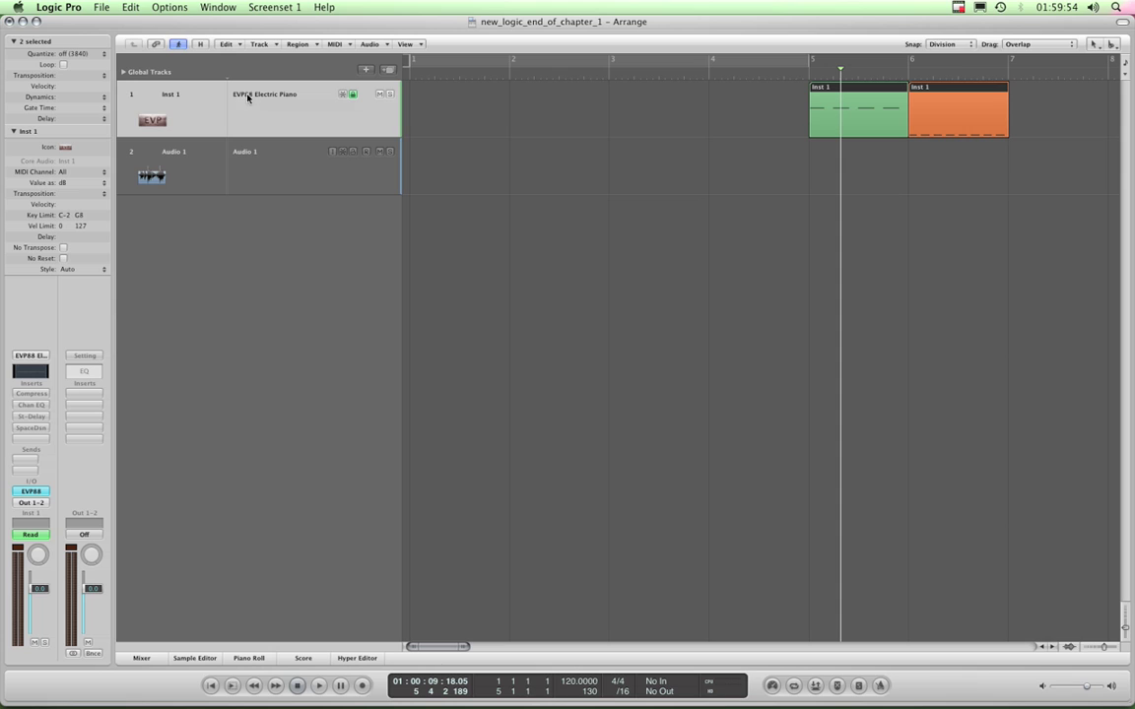
pyautogui.click(202, 103)
pyautogui.click(36, 492)
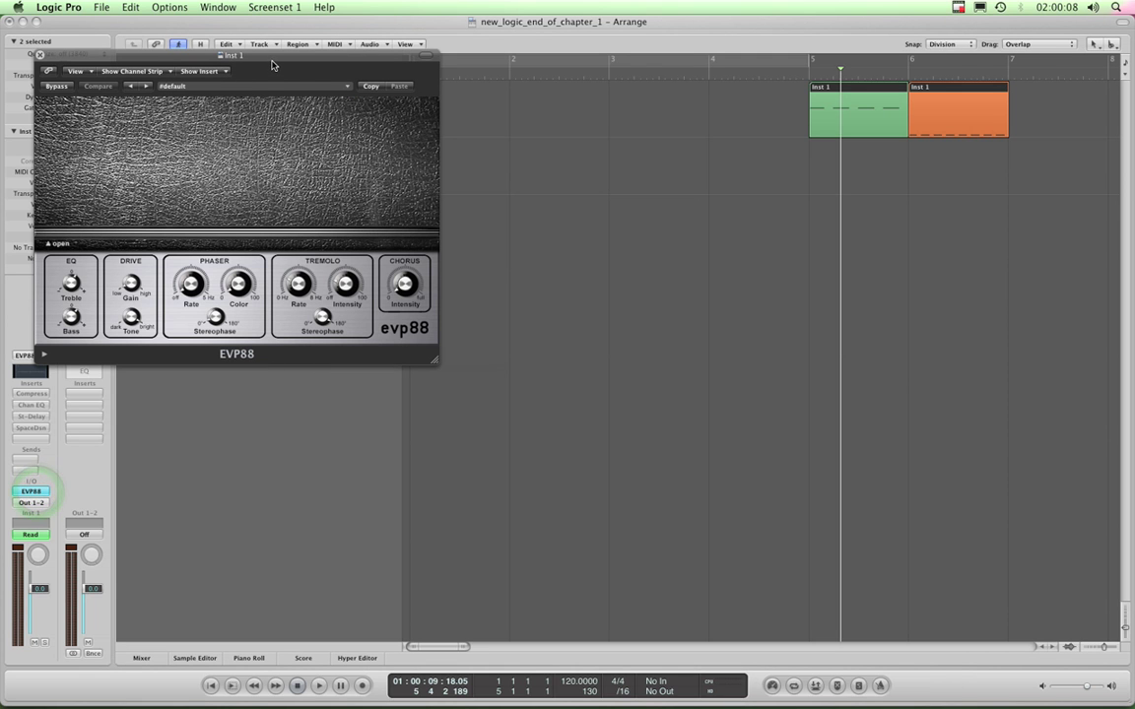
pyautogui.moveTo(292, 56); pyautogui.dragTo(524, 184)
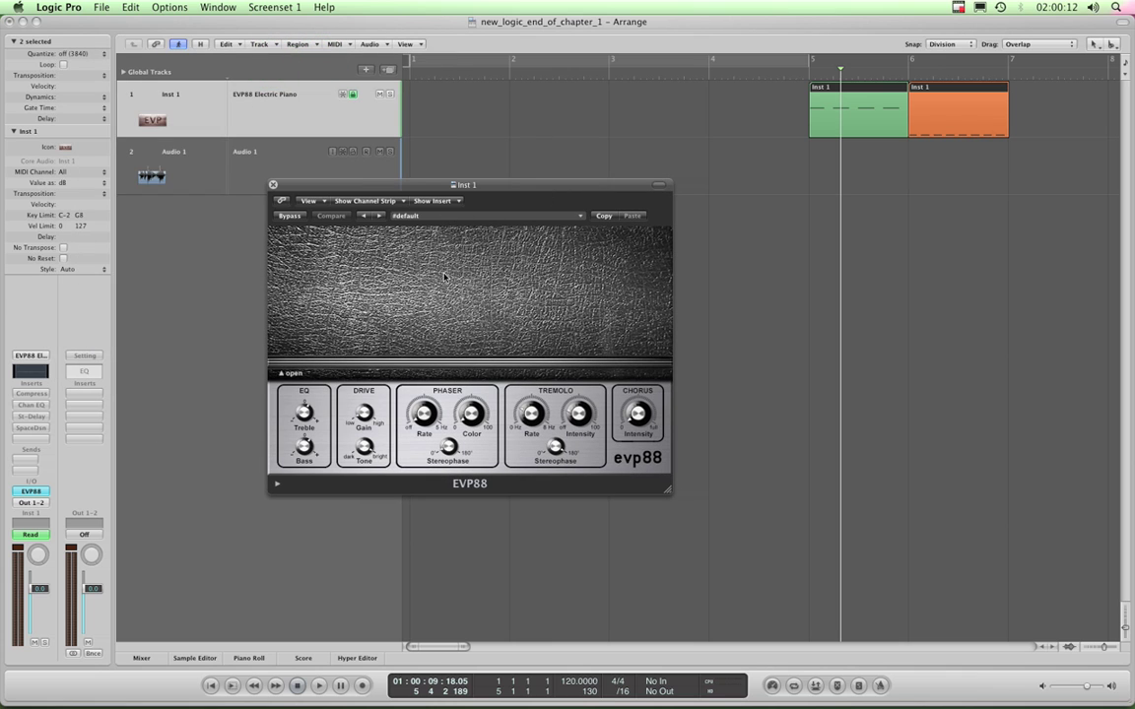
pyautogui.click(561, 215)
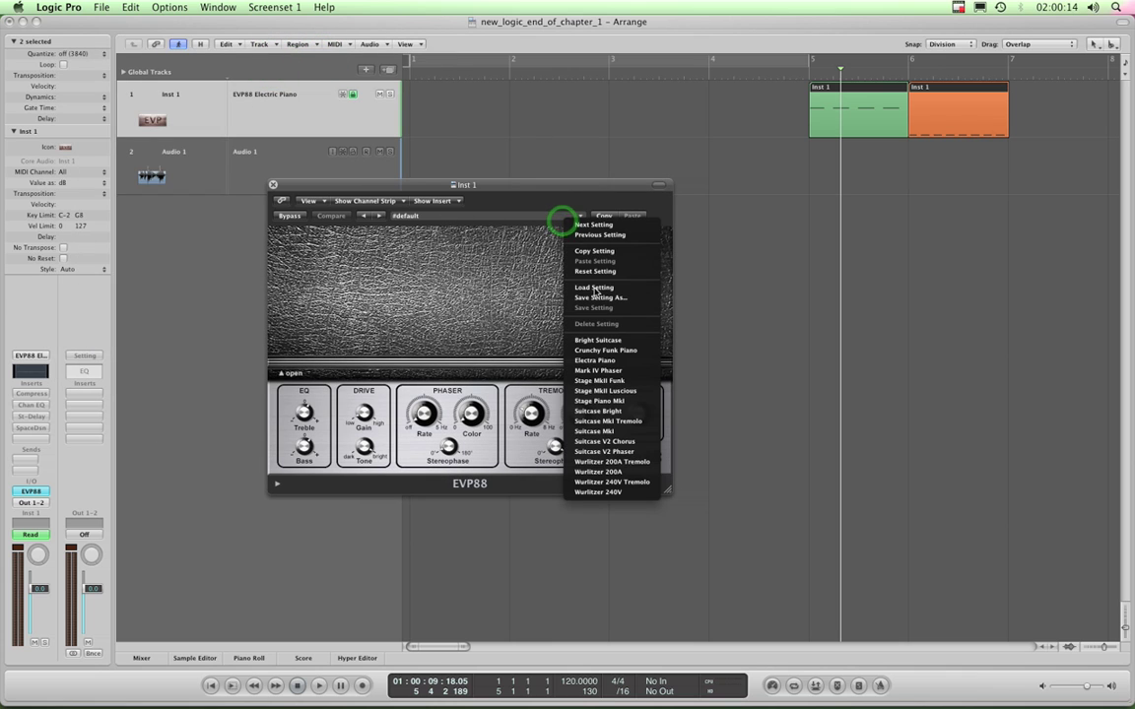
pyautogui.click(605, 341)
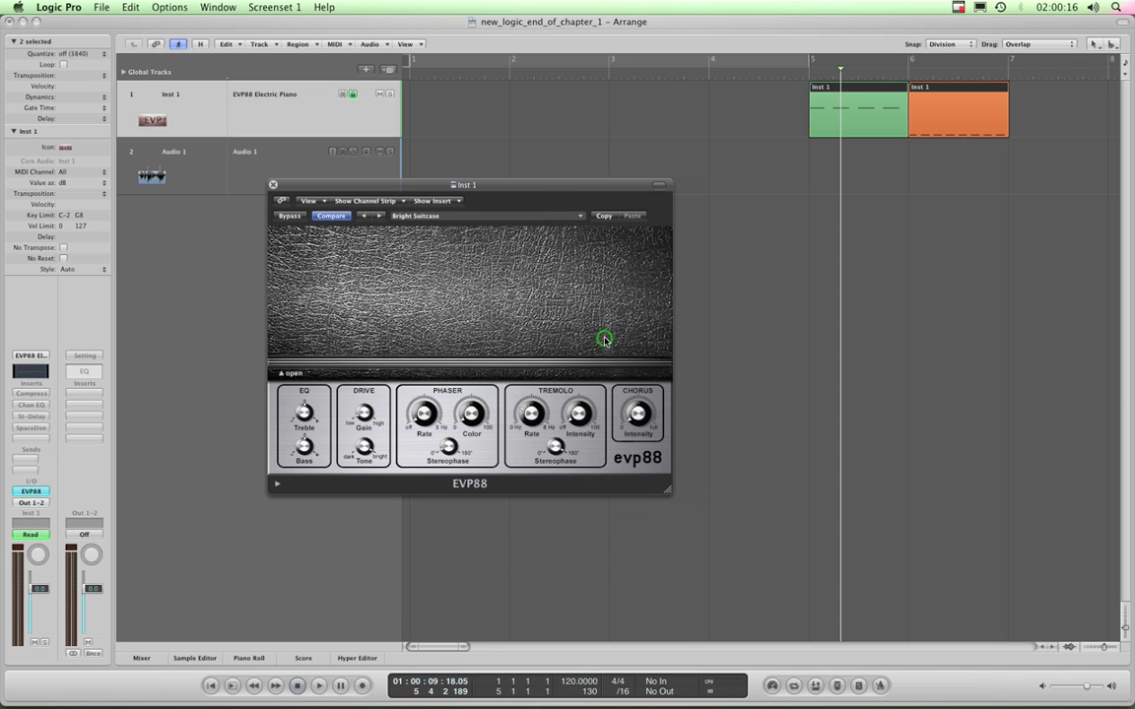
pyautogui.click(273, 185)
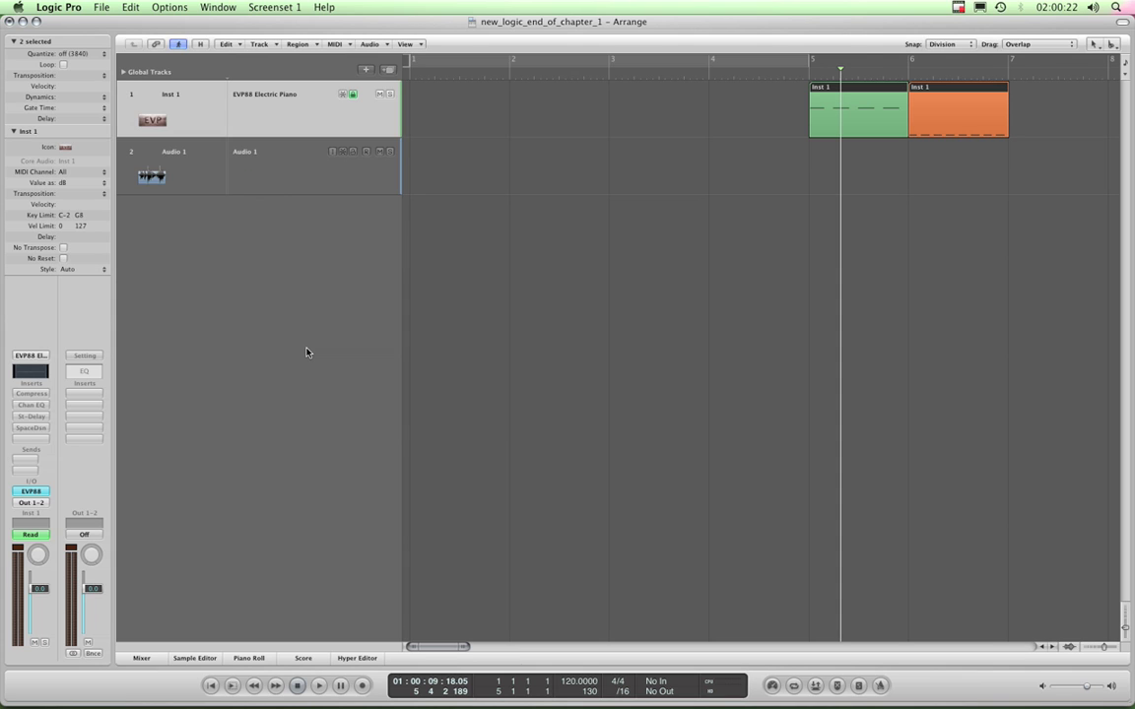
# Set the second header name to Software Instrument Setting Name, showing Bright Suitcase.
pyautogui.press('i')
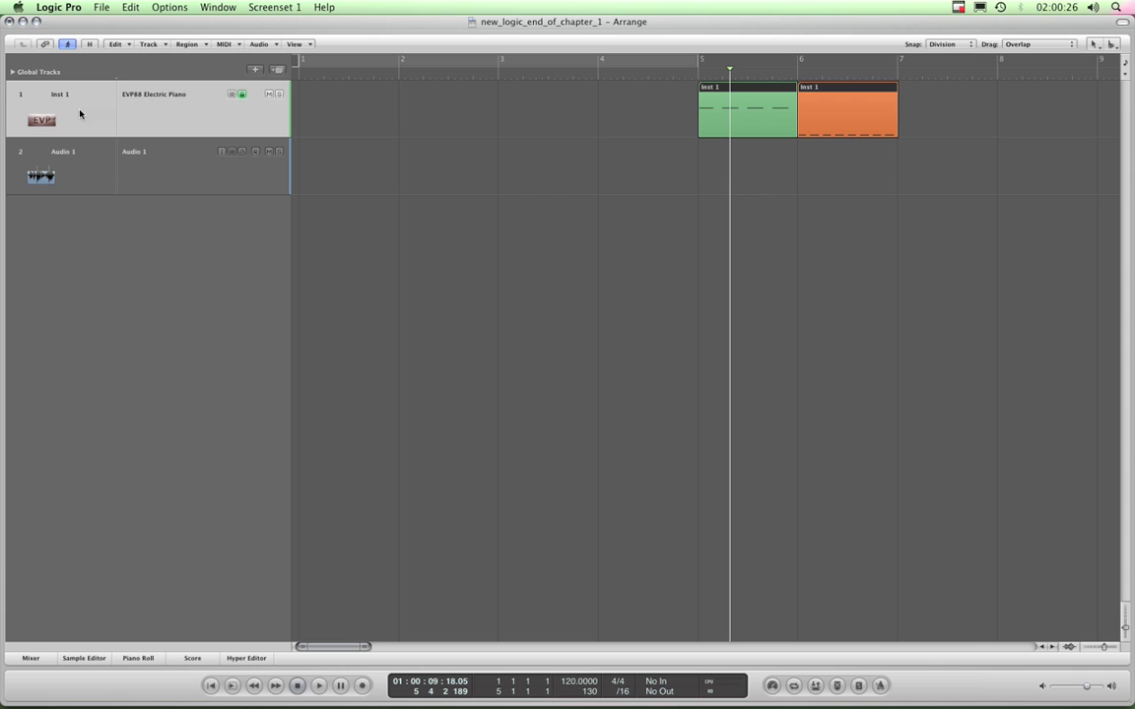
pyautogui.rightClick(80, 111)
pyautogui.click(81, 103)
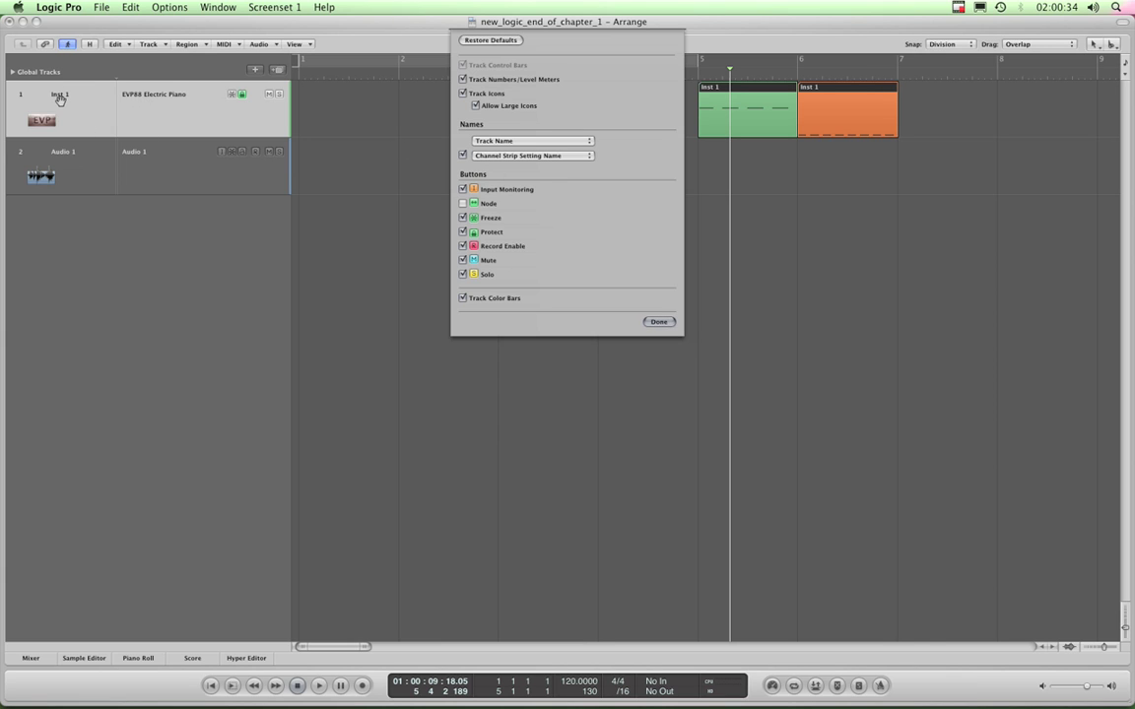
pyautogui.click(491, 157)
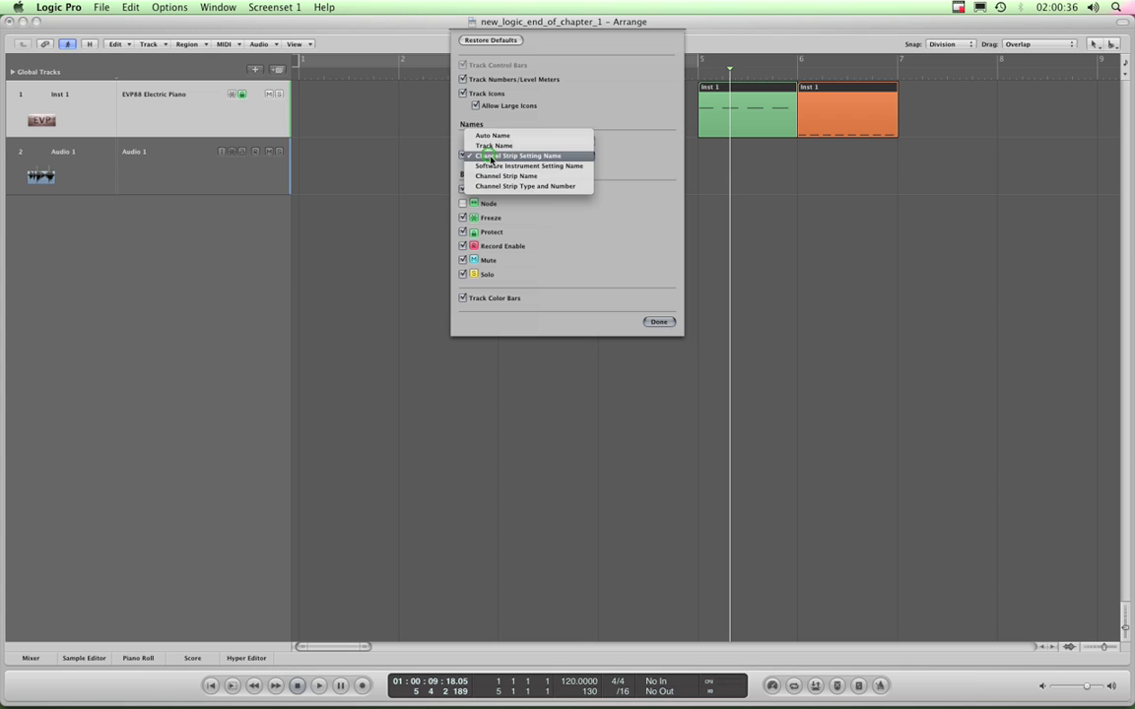
pyautogui.click(499, 166)
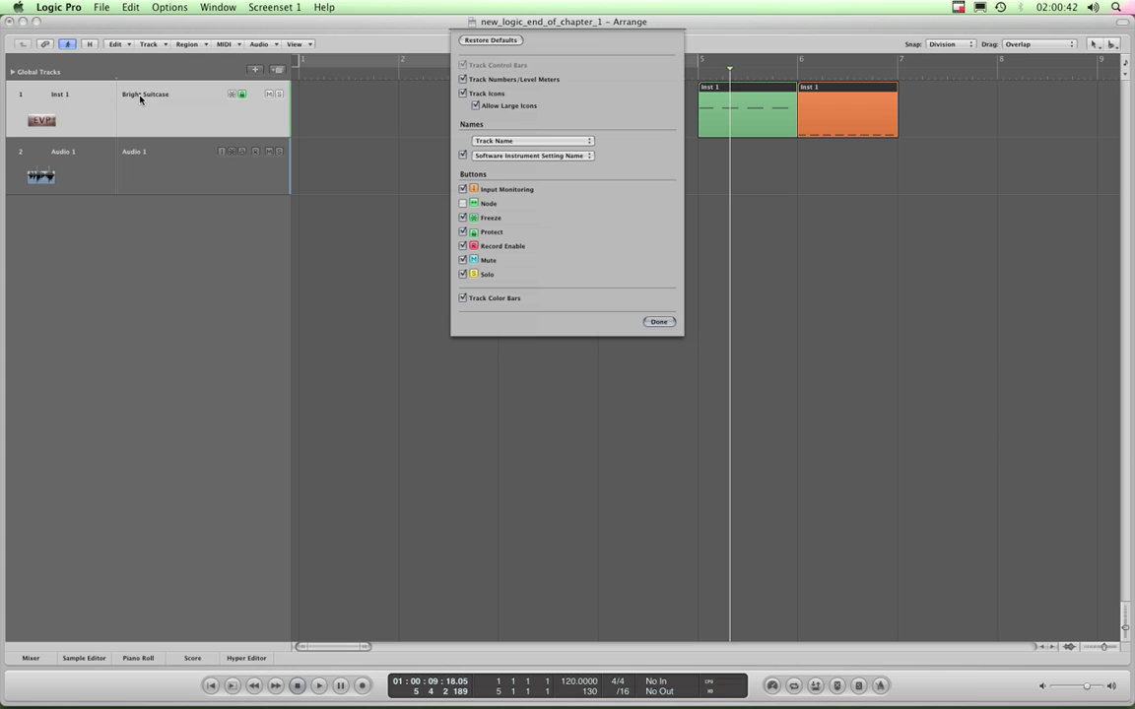
pyautogui.click(650, 325)
# Apply the Library's 06 Voice > 03 Male Voice > Male Creamy Lead Vocal to Audio 1.
pyautogui.click(147, 173)
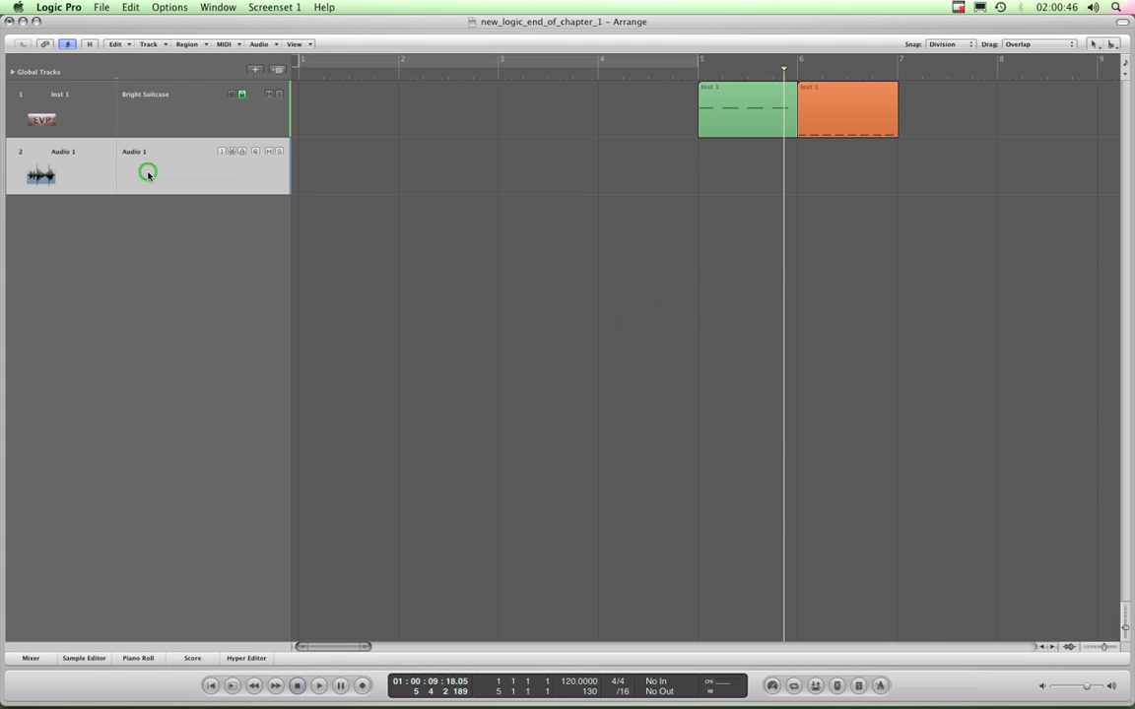
pyautogui.press('i')
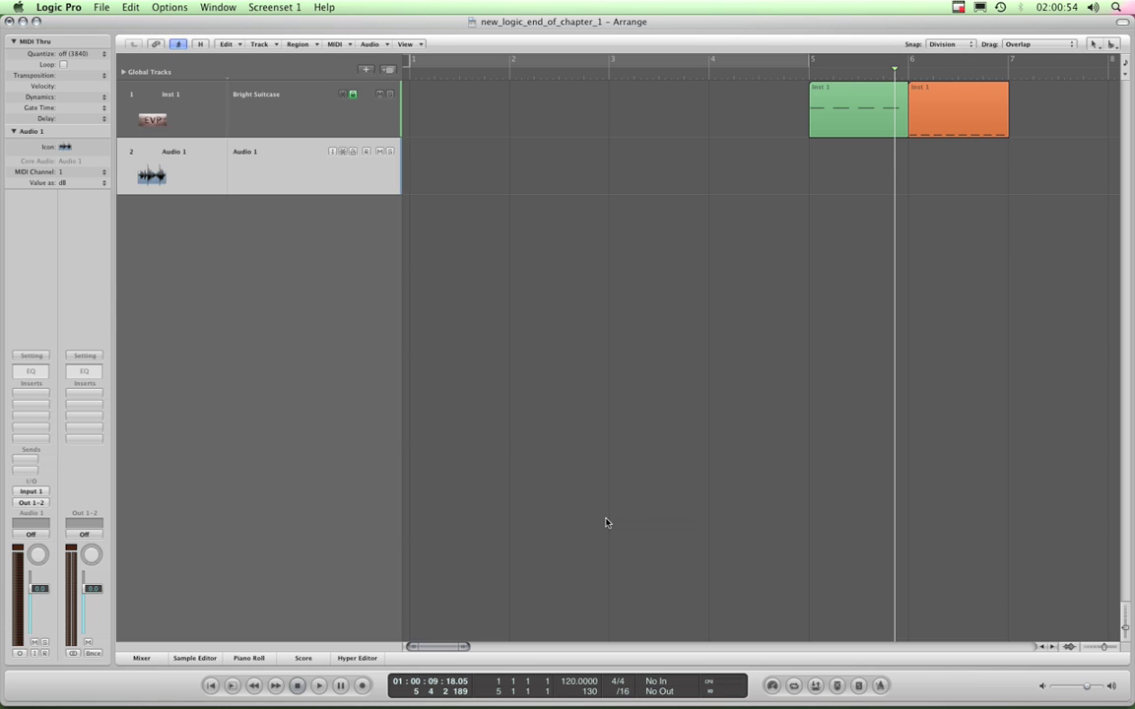
pyautogui.press('y')
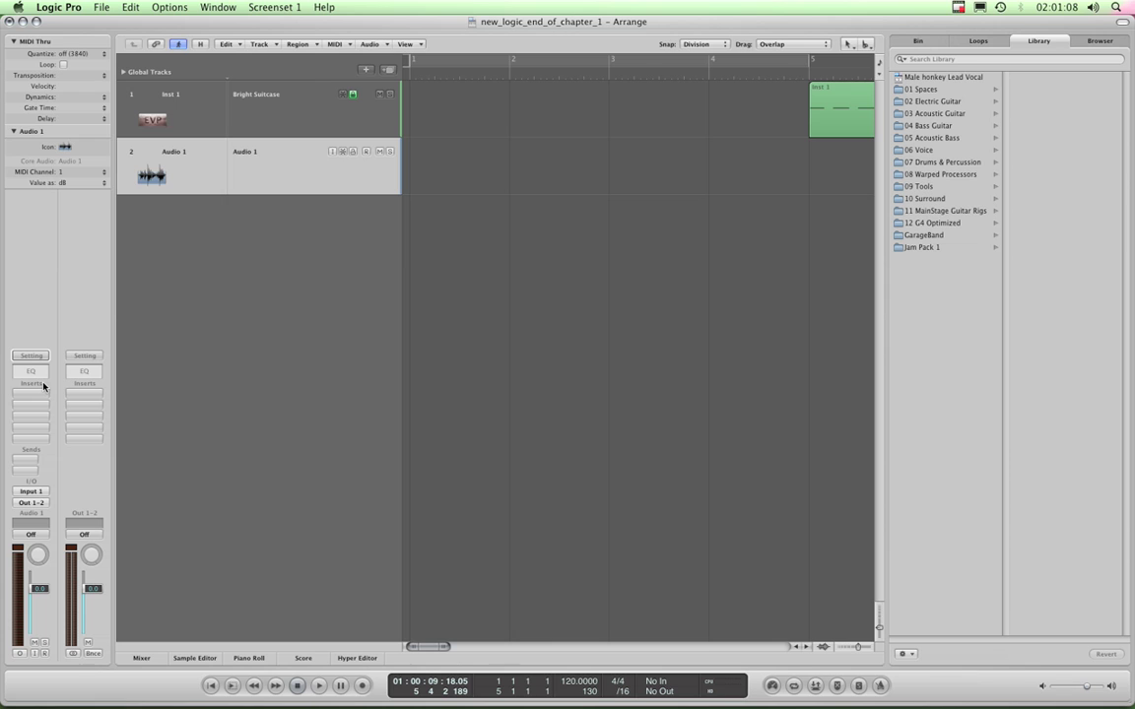
pyautogui.click(925, 89)
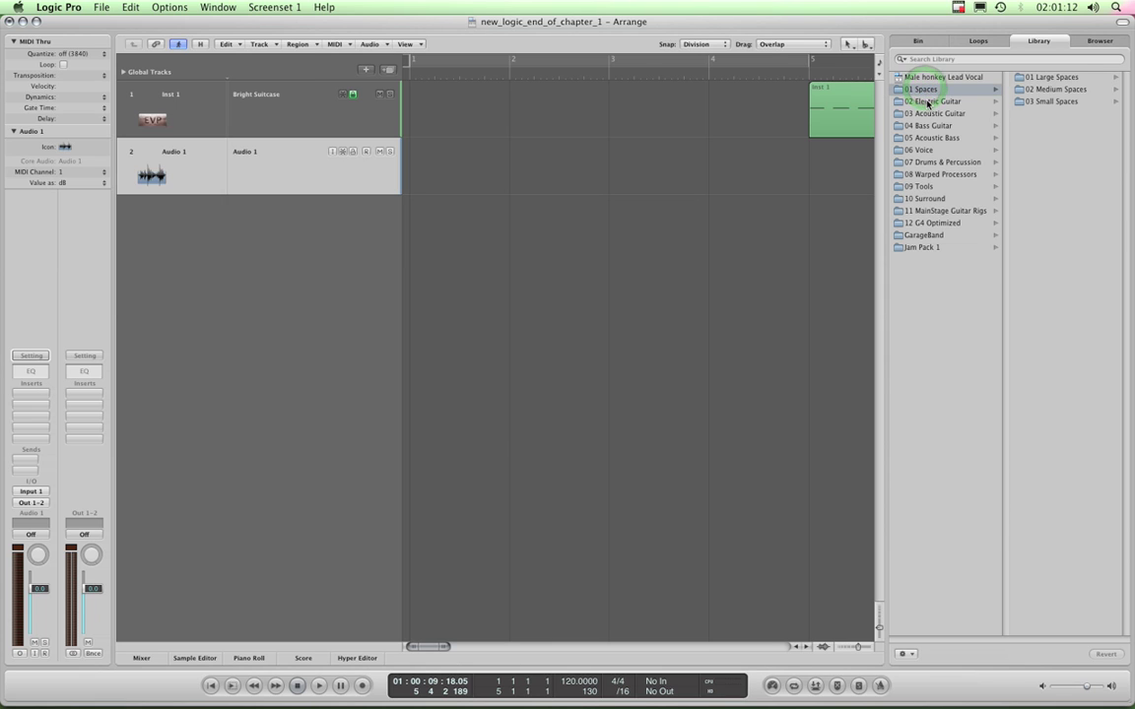
pyautogui.click(928, 102)
pyautogui.click(931, 113)
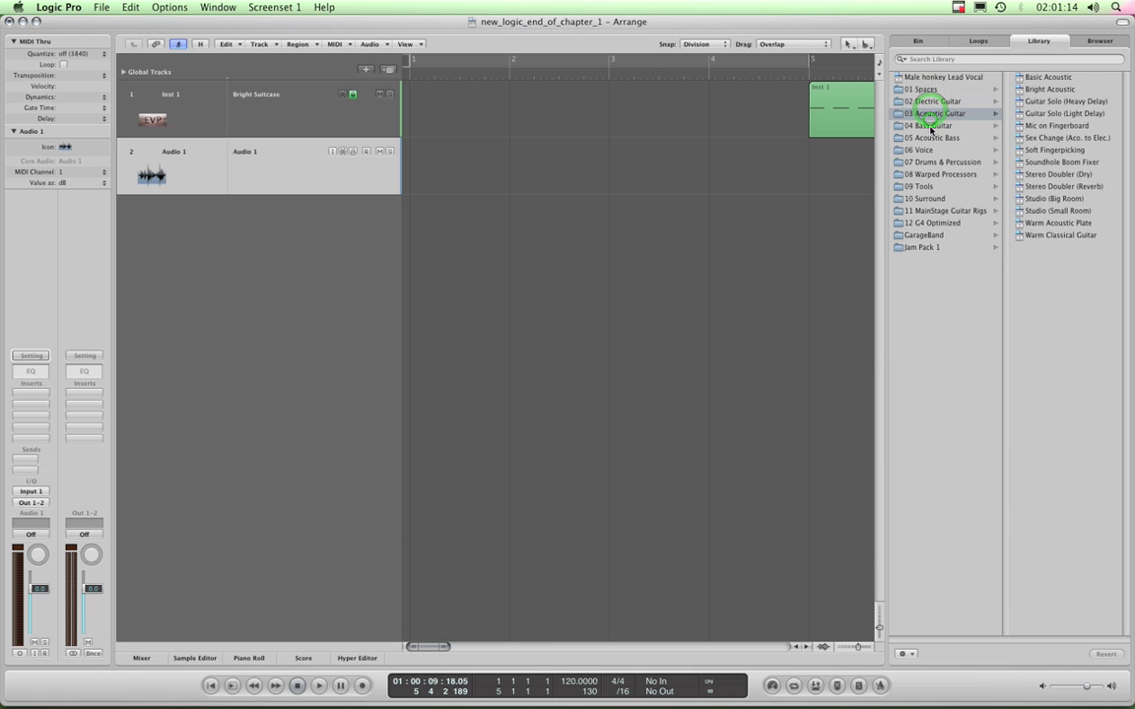
pyautogui.click(929, 125)
pyautogui.click(930, 138)
pyautogui.click(928, 151)
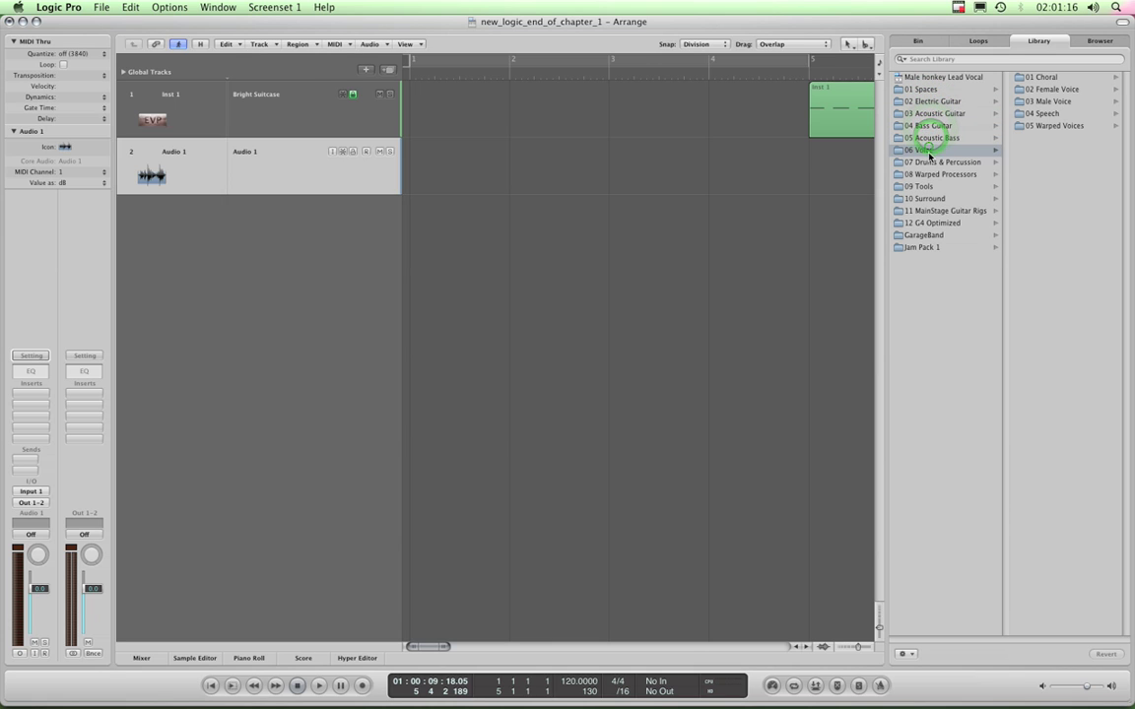
pyautogui.click(1048, 102)
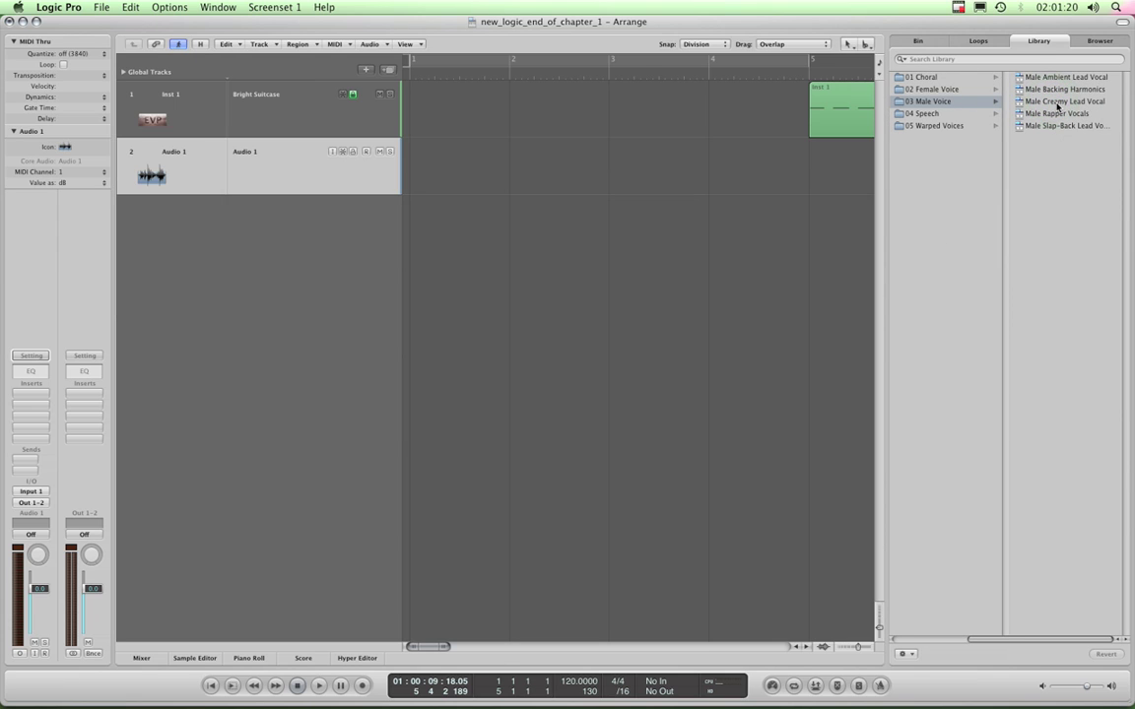
pyautogui.click(1057, 102)
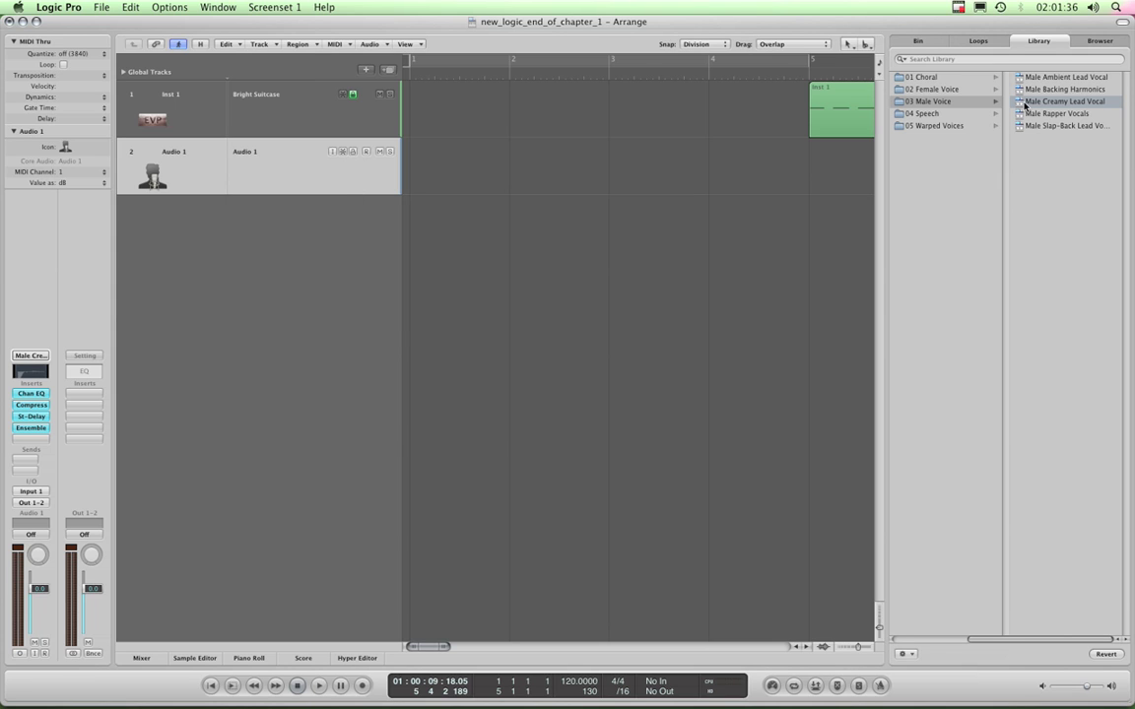
# Hide the Library and Inspector after checking the Inst 1 and Audio 1 channel strips.
pyautogui.press('y')
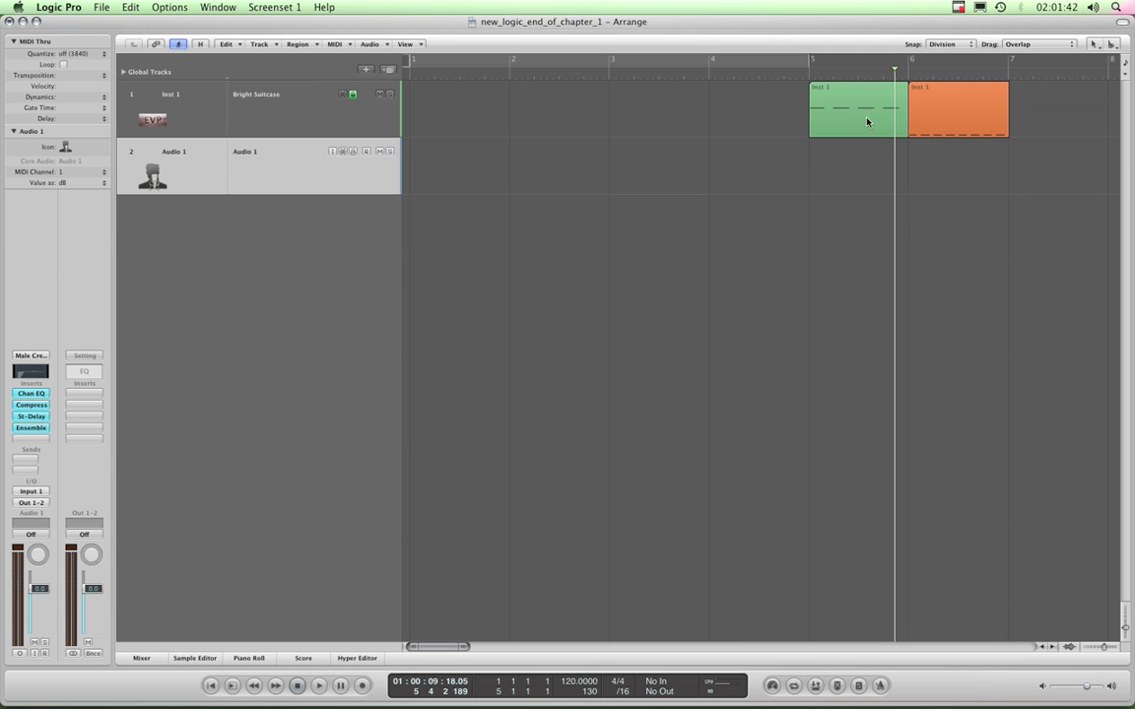
pyautogui.click(269, 116)
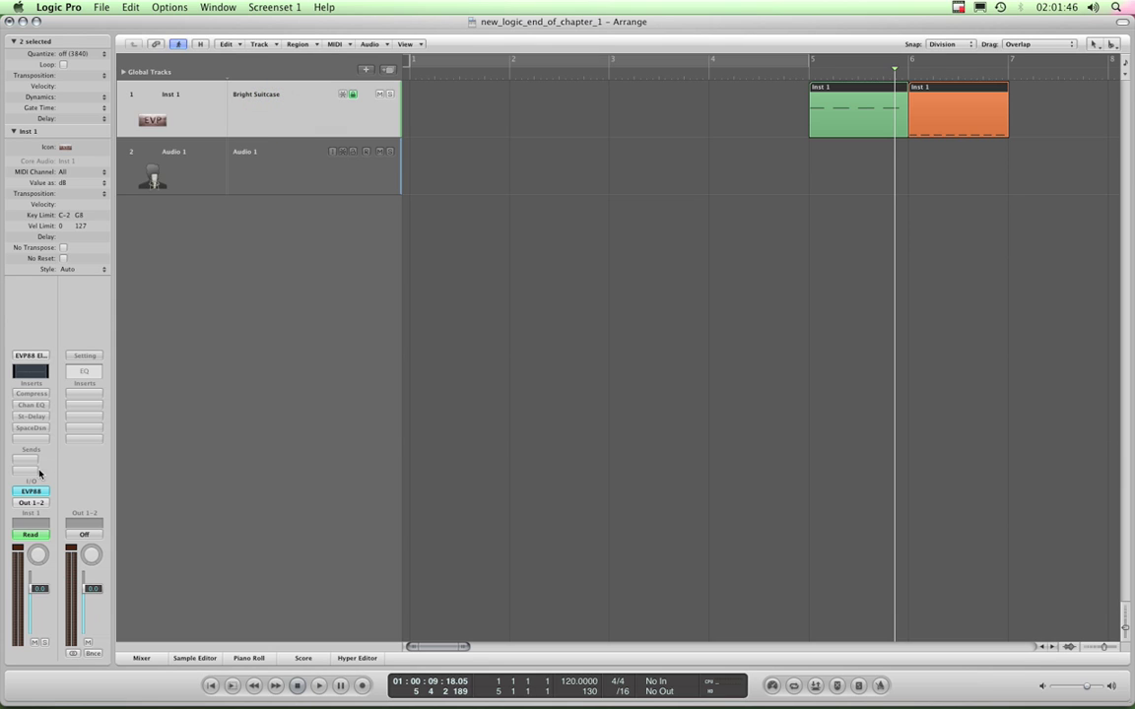
pyautogui.click(250, 192)
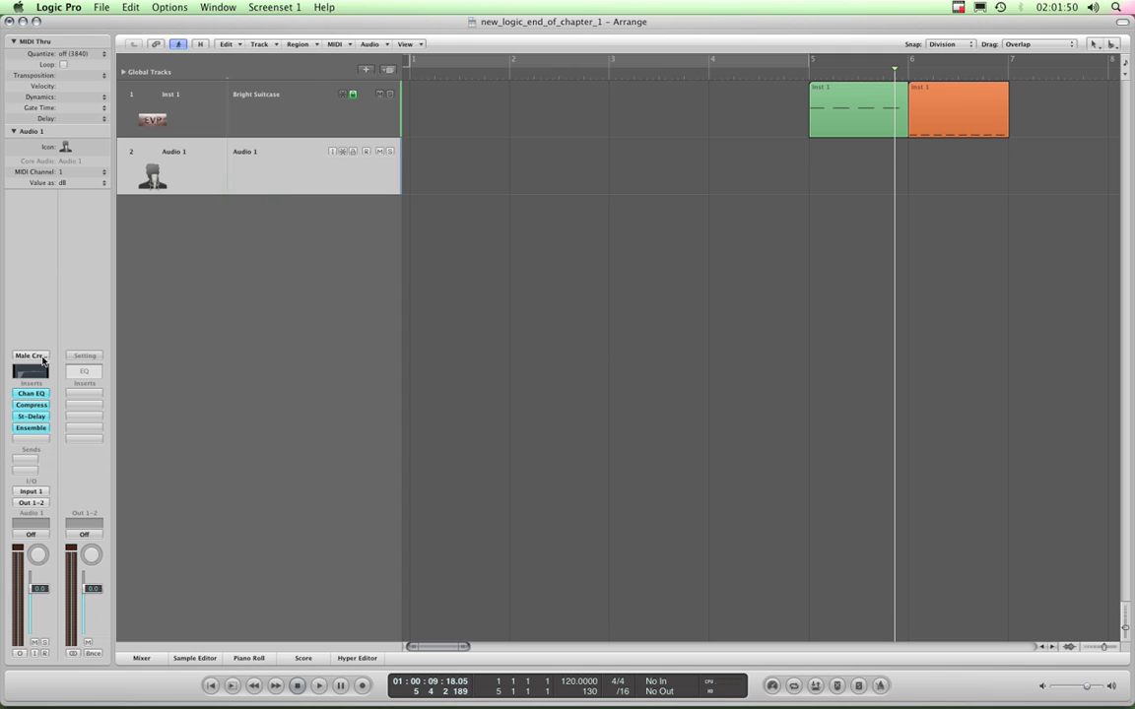
pyautogui.press('i')
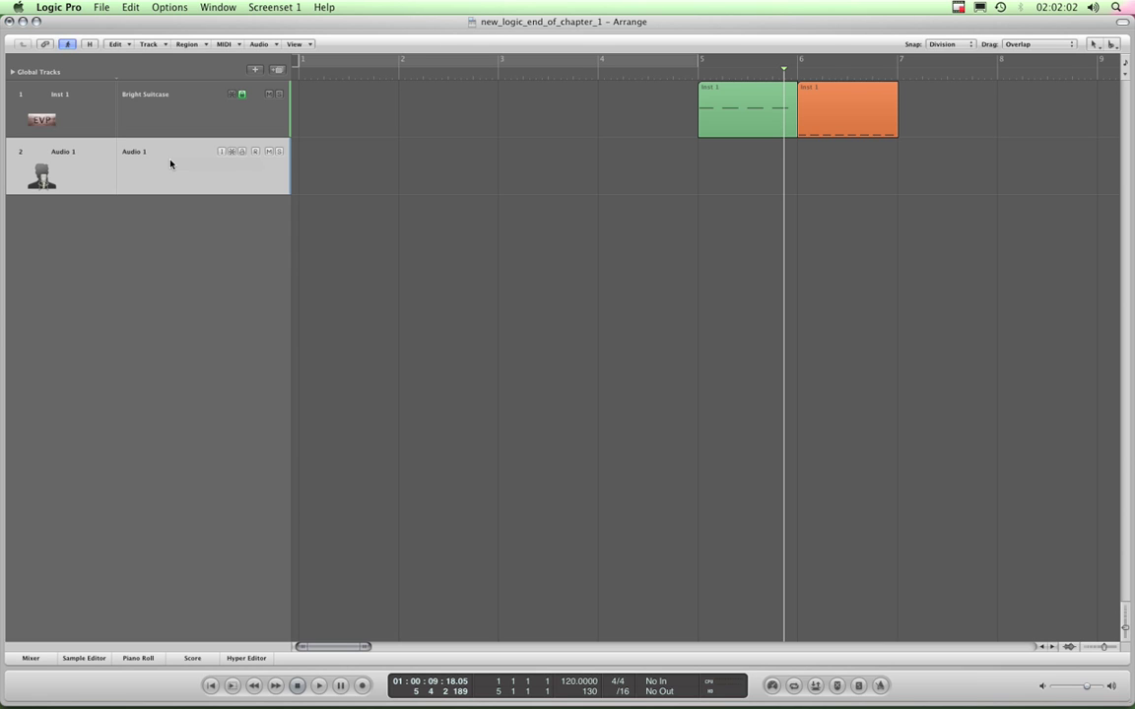
# Set track header names to Channel Strip Setting Name, showing EVP88 Electric Piano and Male Creamy Lead Vocal.
pyautogui.rightClick(79, 158)
pyautogui.click(81, 159)
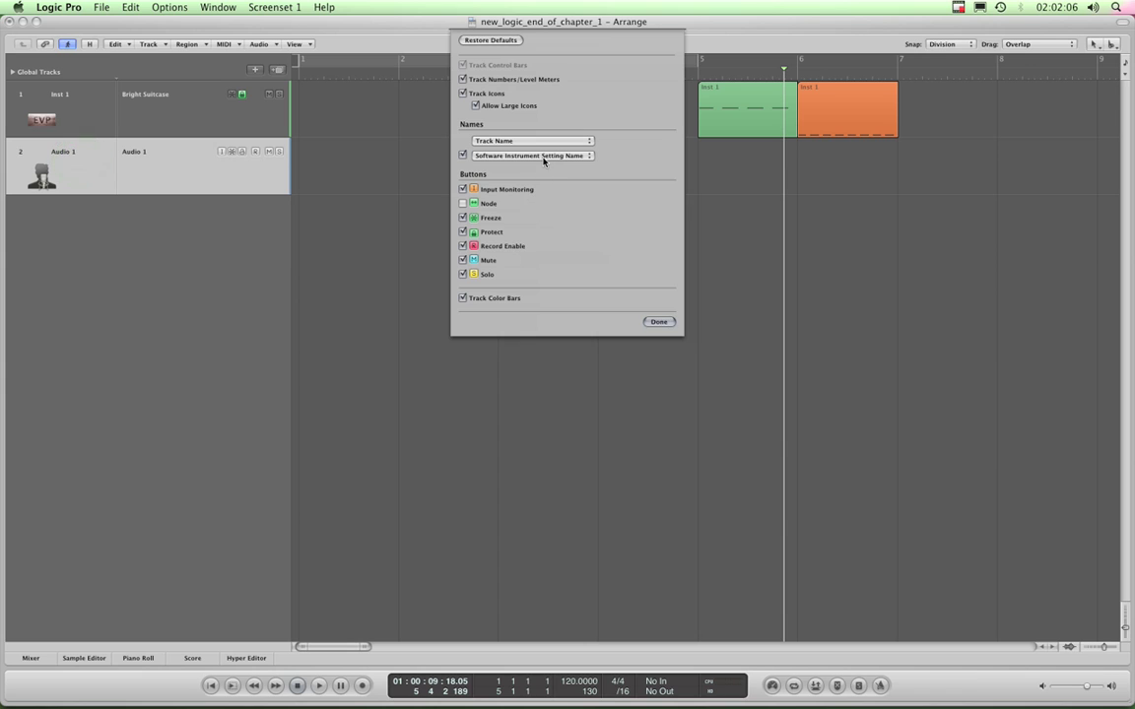
pyautogui.click(544, 156)
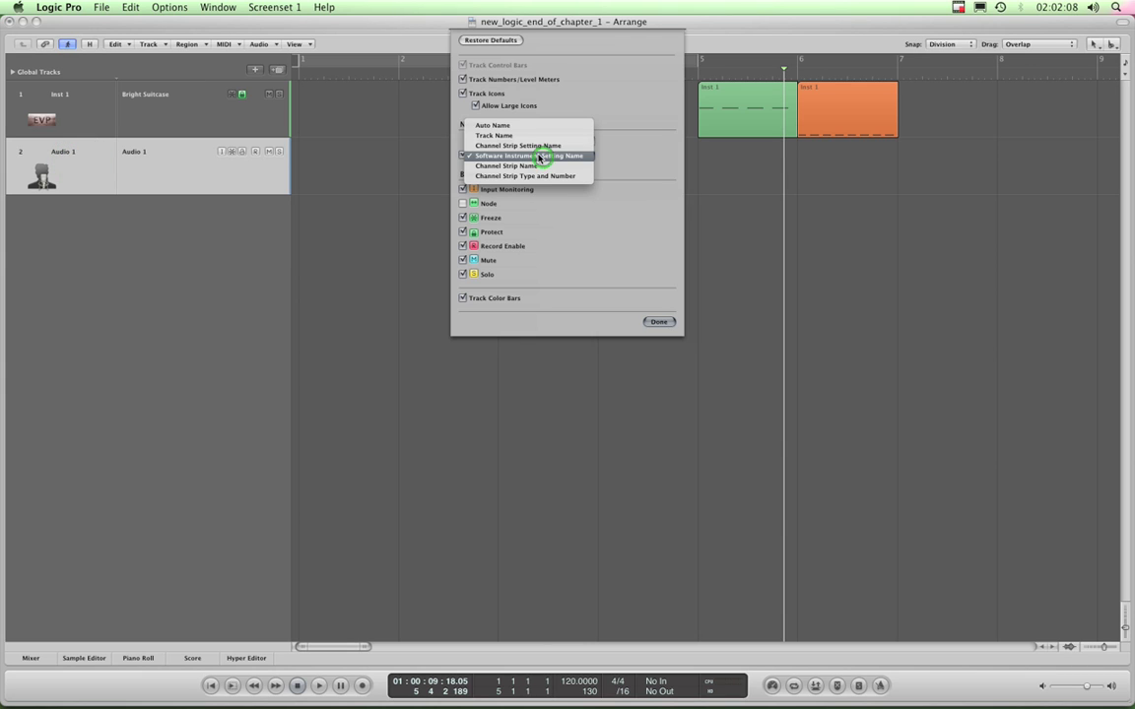
pyautogui.click(538, 149)
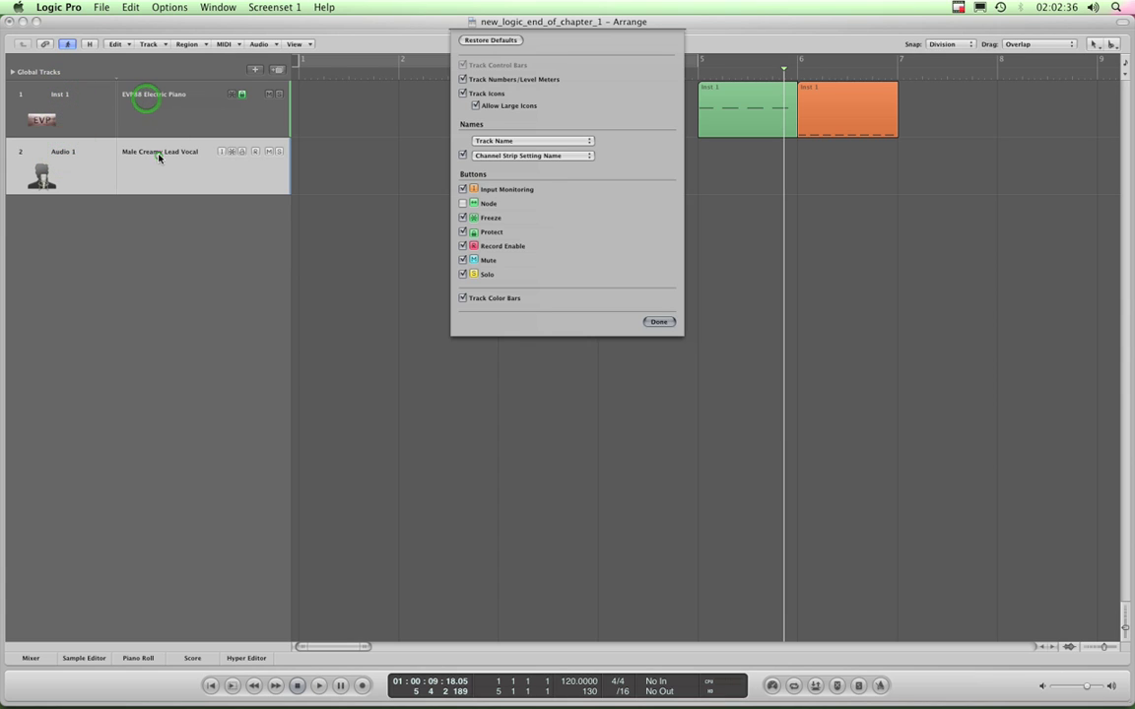
pyautogui.click(535, 156)
pyautogui.click(529, 166)
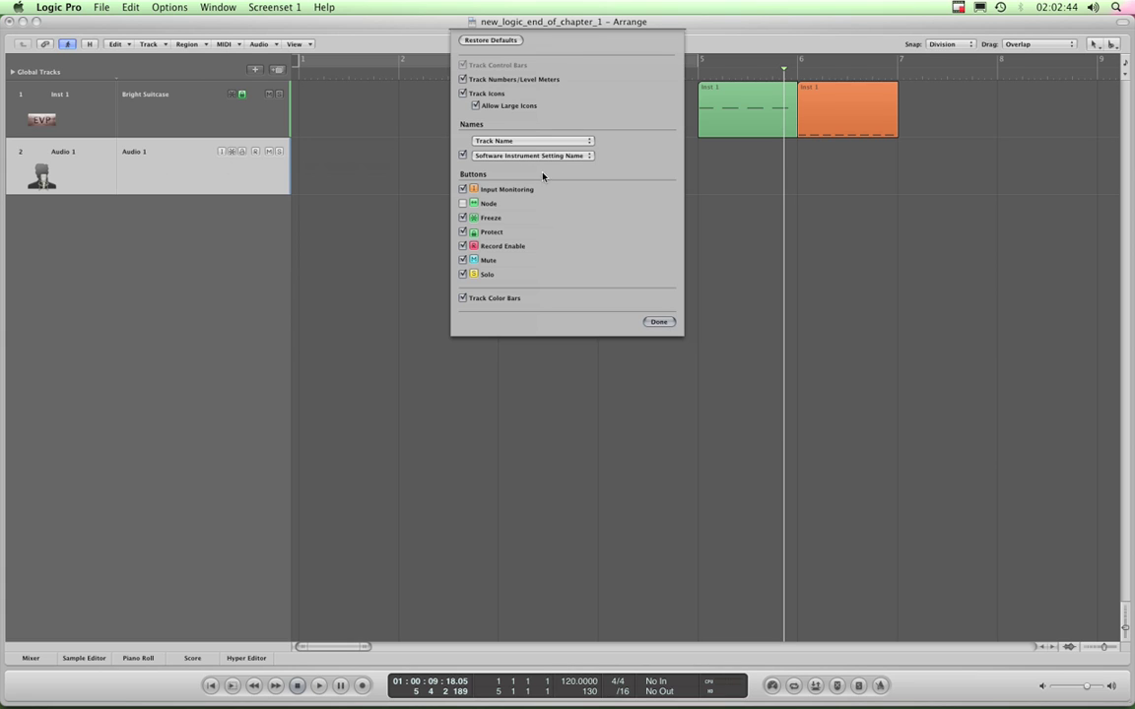
pyautogui.click(531, 155)
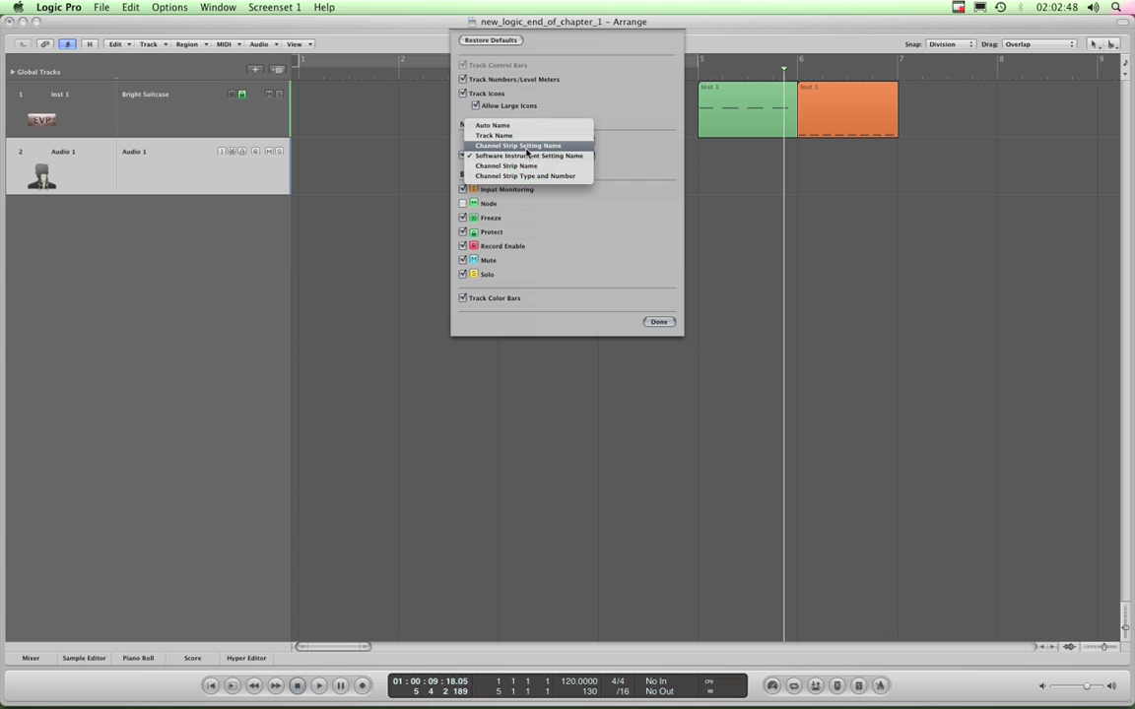
pyautogui.click(528, 168)
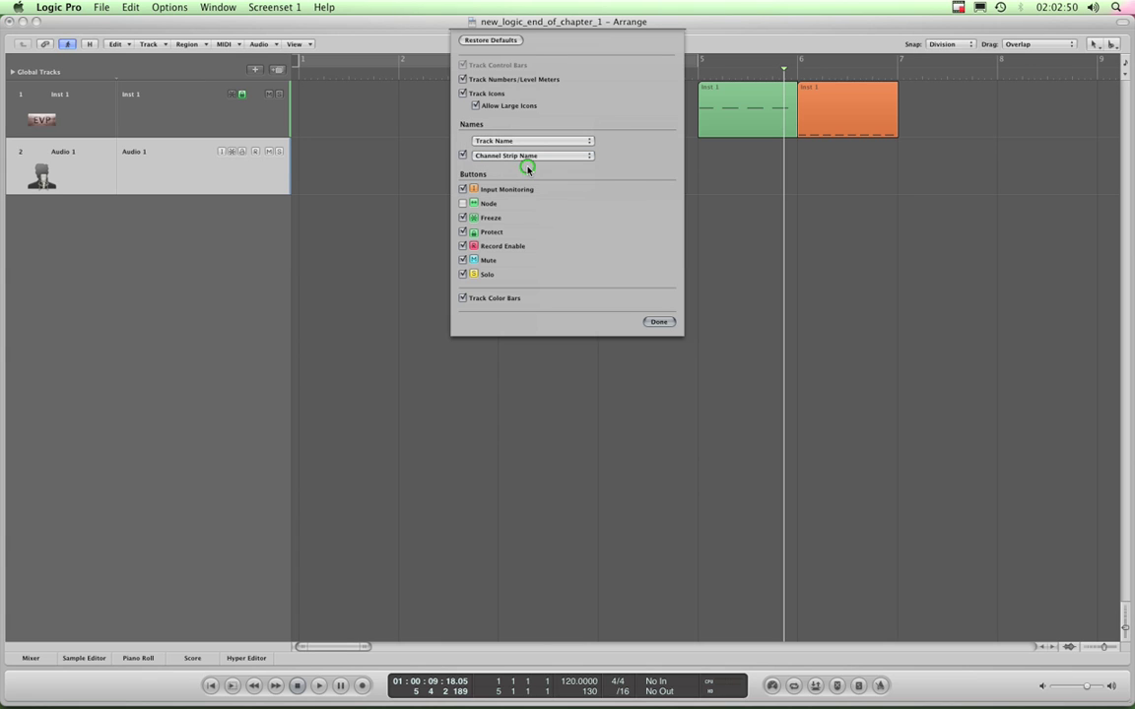
pyautogui.click(541, 156)
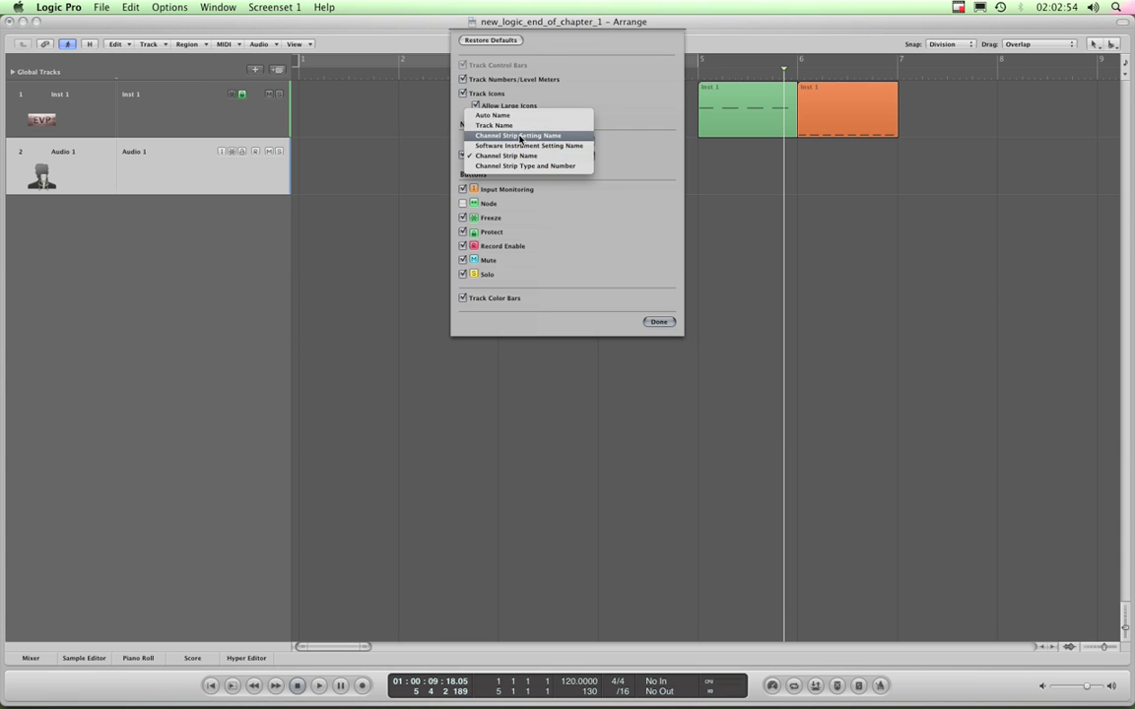
pyautogui.click(520, 136)
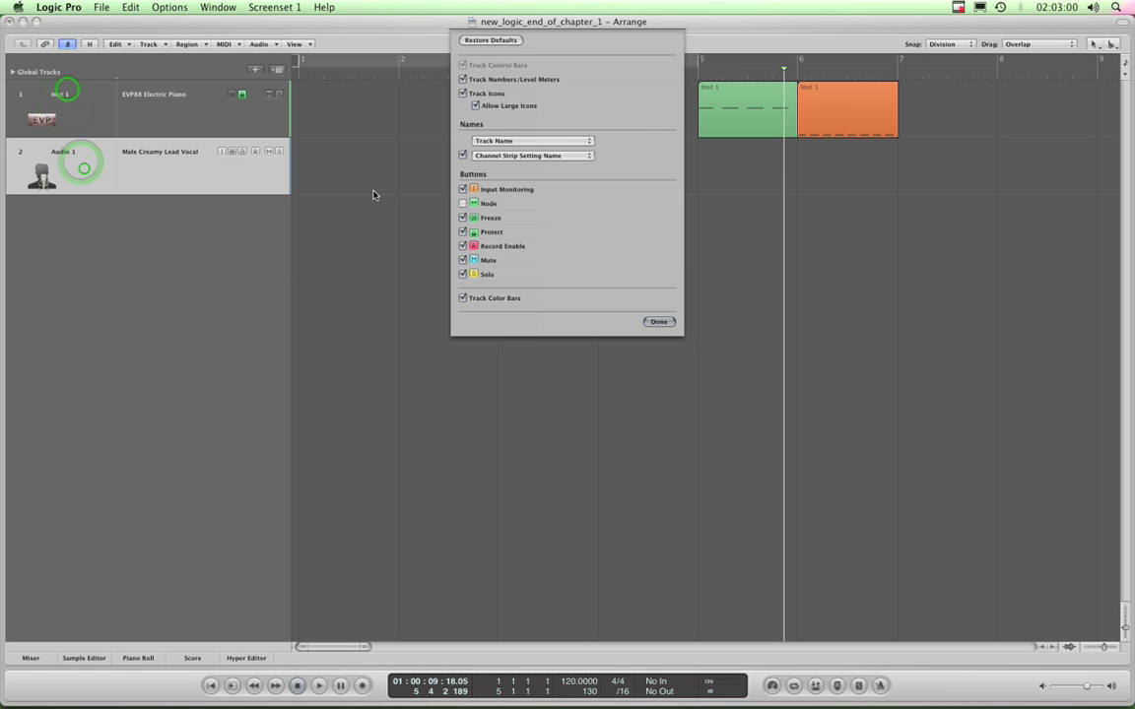
pyautogui.click(658, 322)
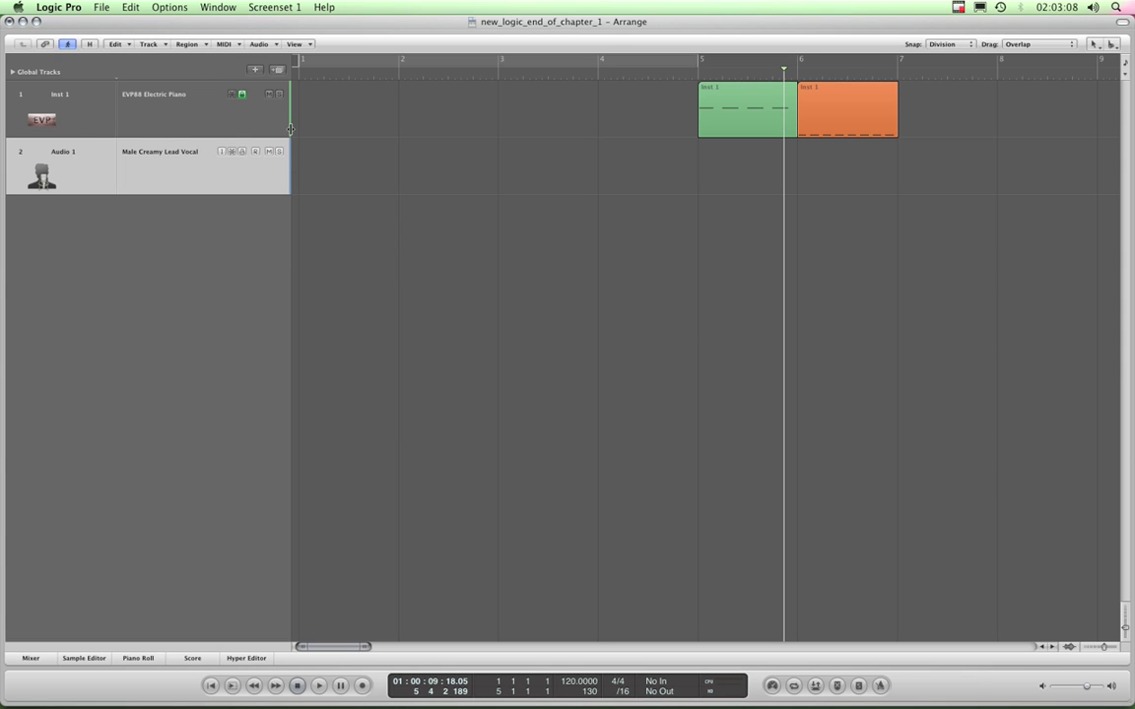
pyautogui.rightClick(87, 163)
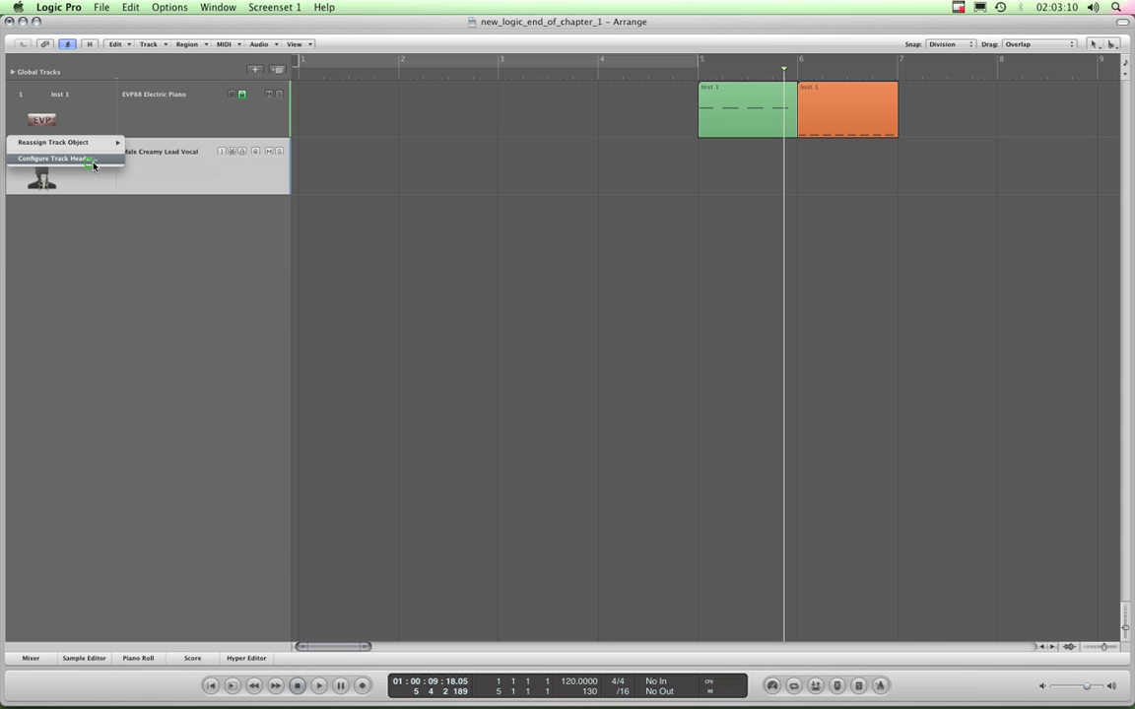
pyautogui.click(98, 159)
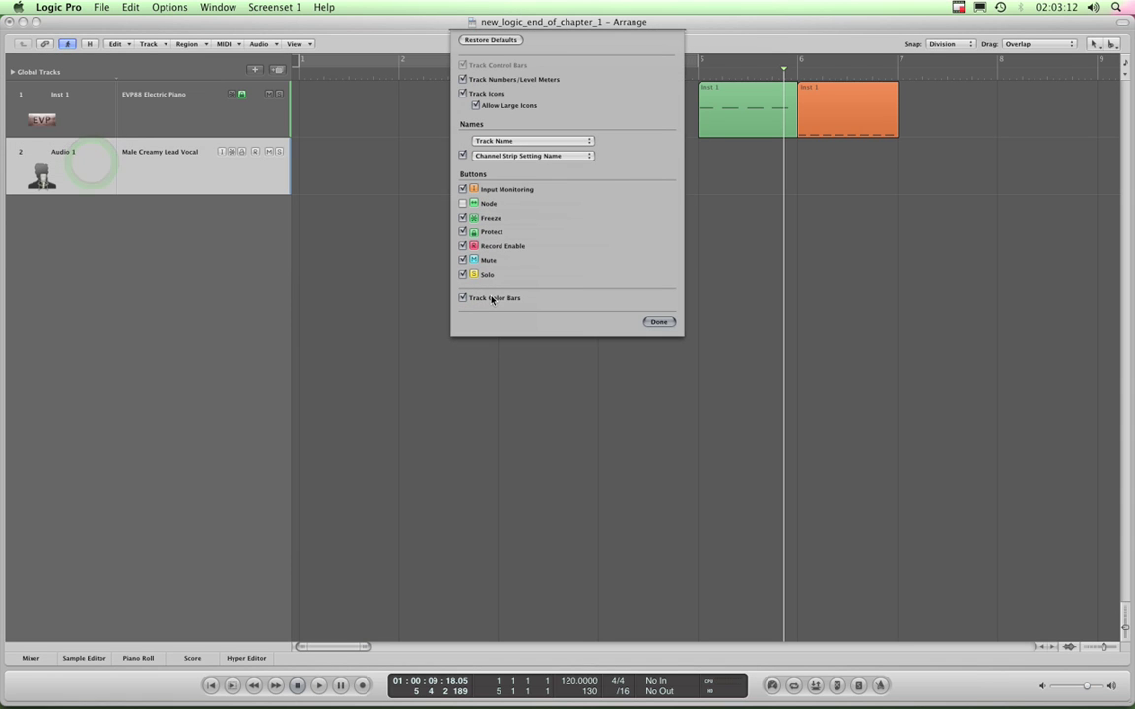
pyautogui.click(661, 323)
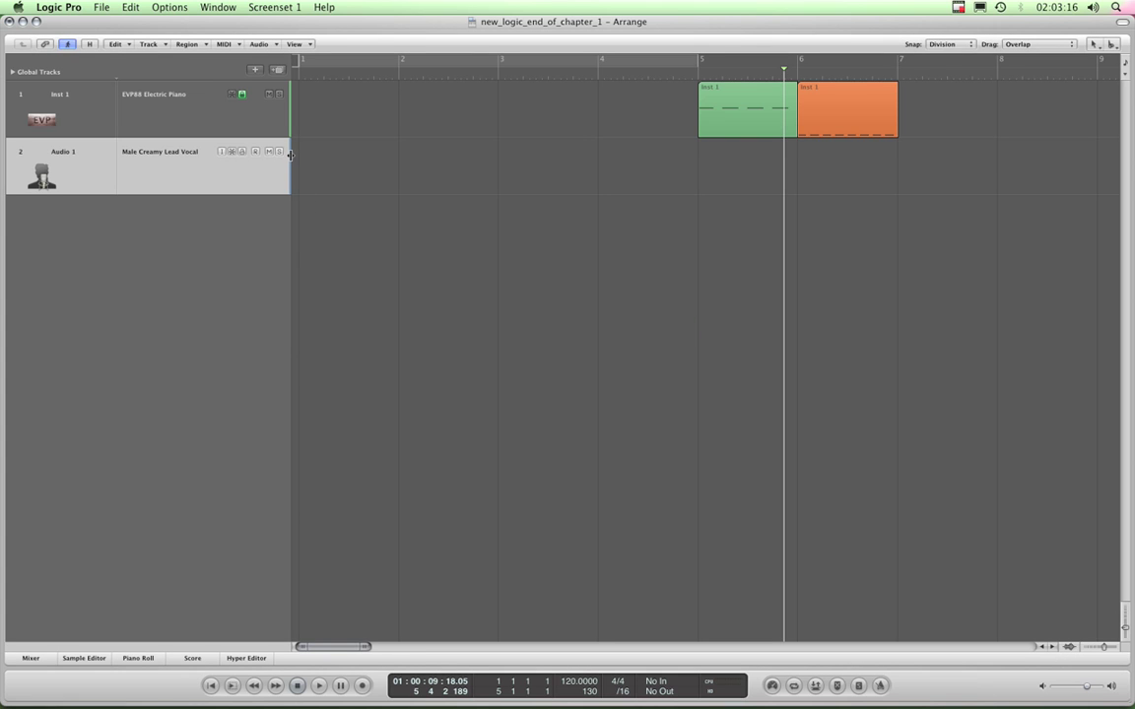
pyautogui.moveTo(288, 154)
pyautogui.mouseDown()
pyautogui.moveTo(261, 153)
pyautogui.moveTo(293, 153)
pyautogui.mouseUp()
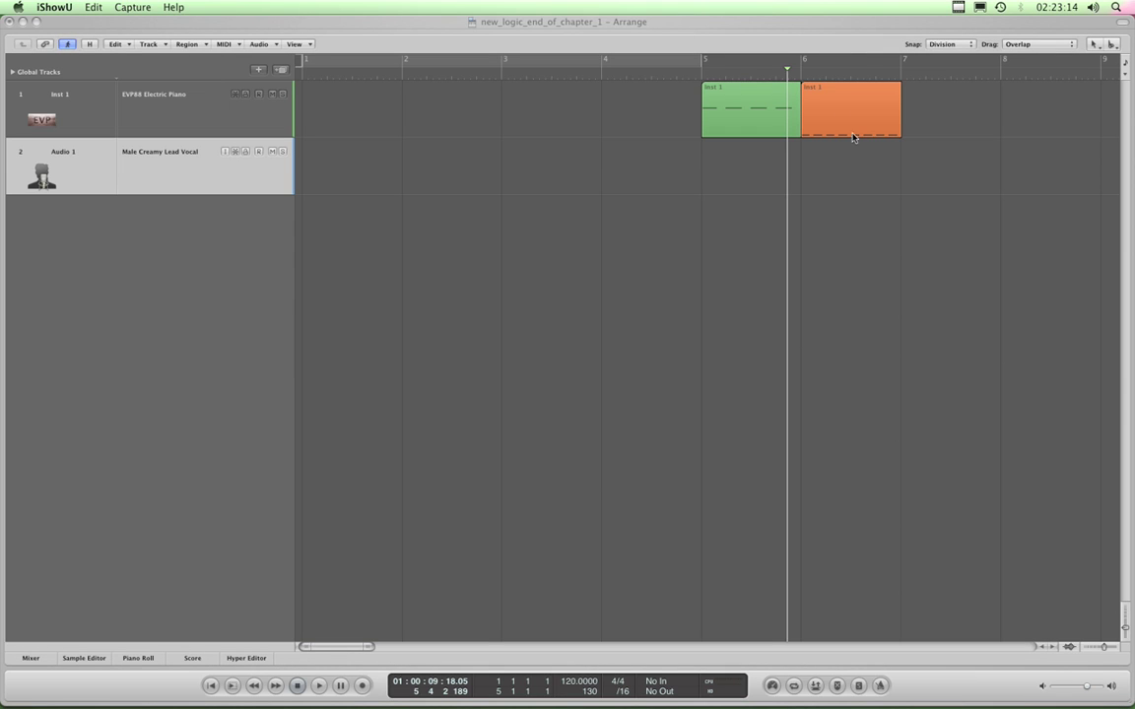
pyautogui.click(749, 18)
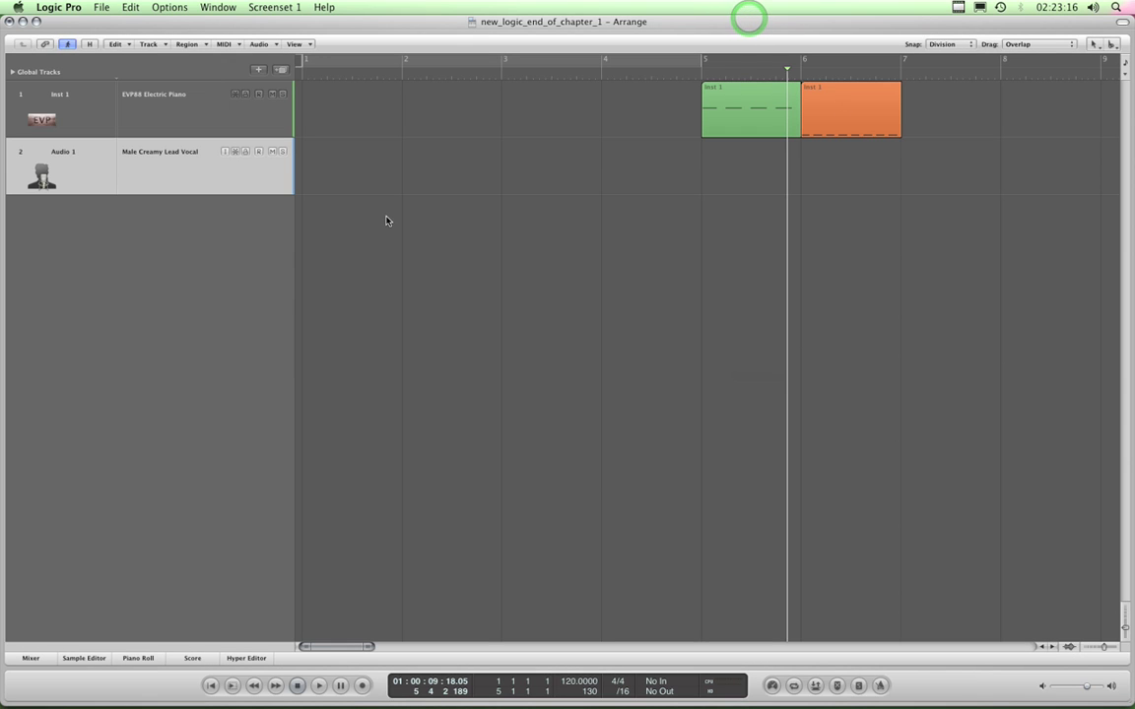
pyautogui.click(171, 130)
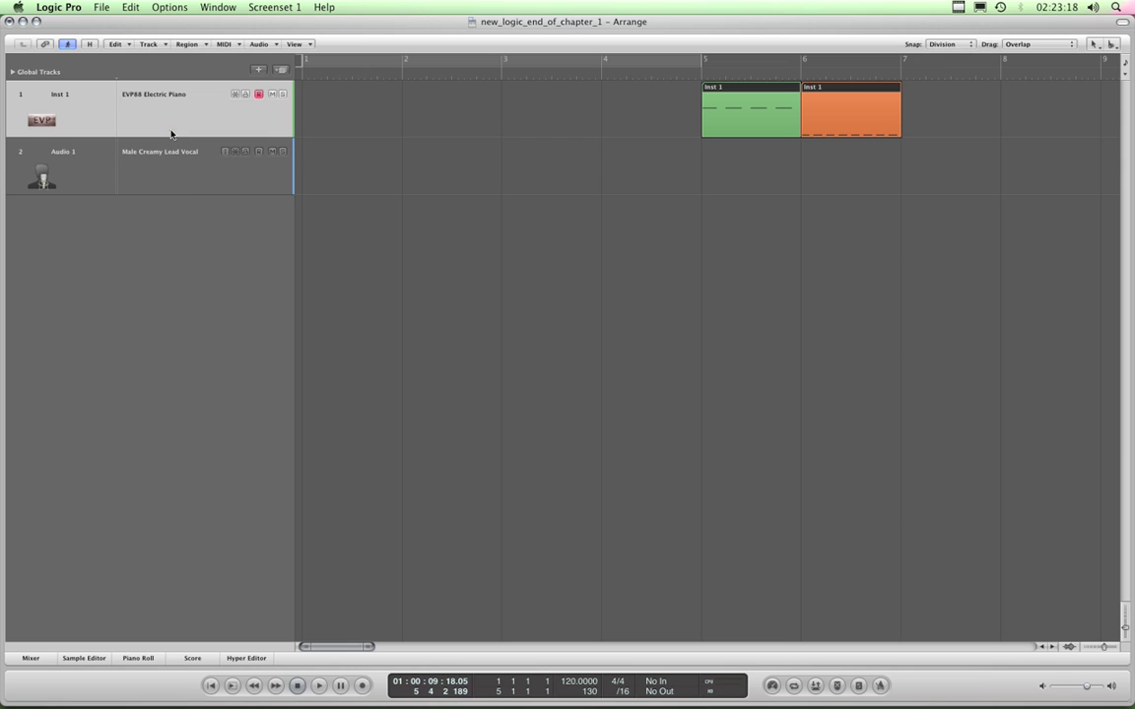
pyautogui.click(180, 183)
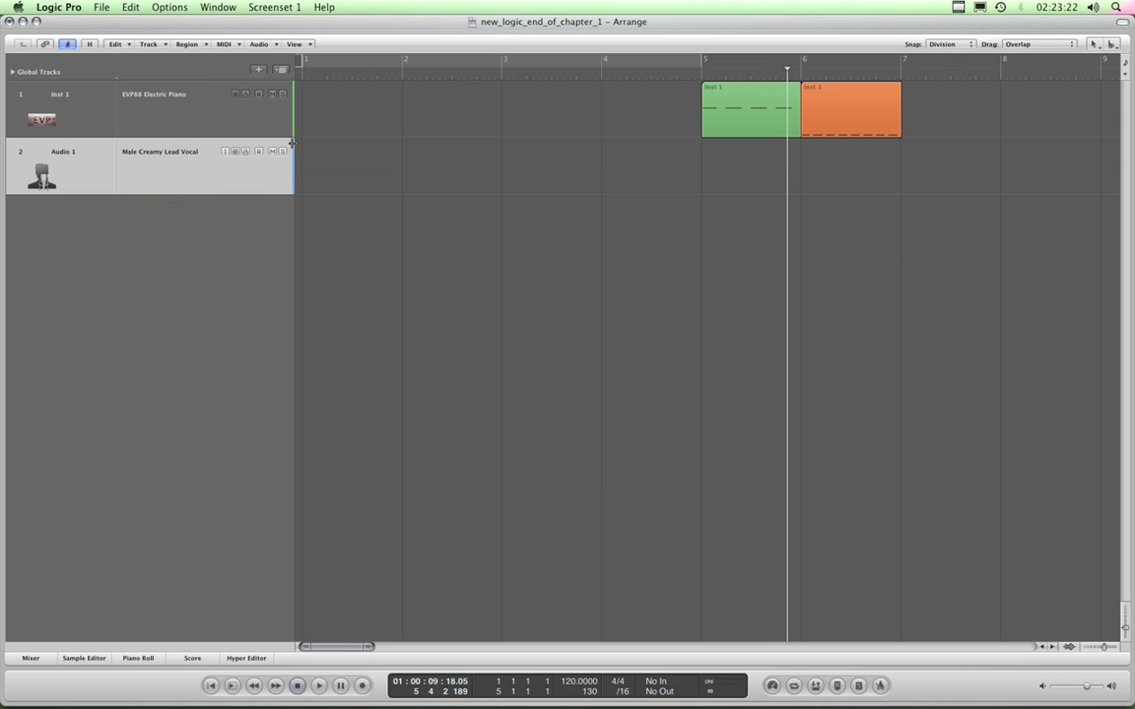
pyautogui.click(400, 172)
# Colour the Audio 1 vocal track red using the Color palette.
pyautogui.hotkey('alt', 'c')
pyautogui.moveTo(470, 237); pyautogui.dragTo(447, 283)
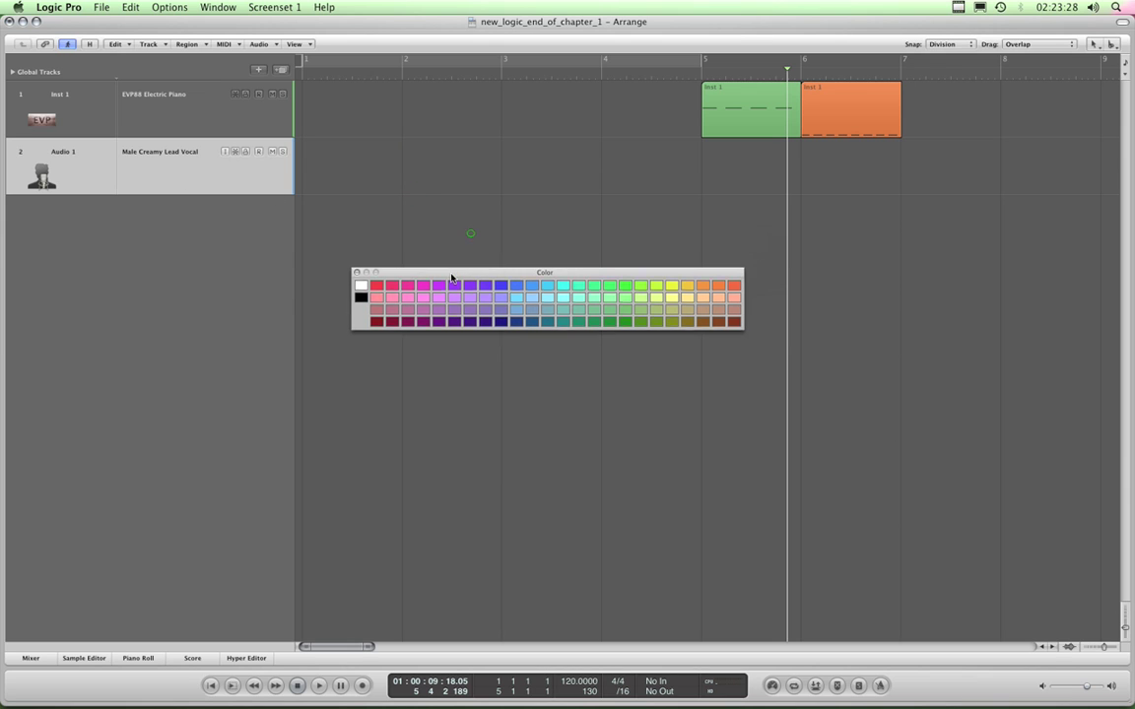
pyautogui.click(195, 190)
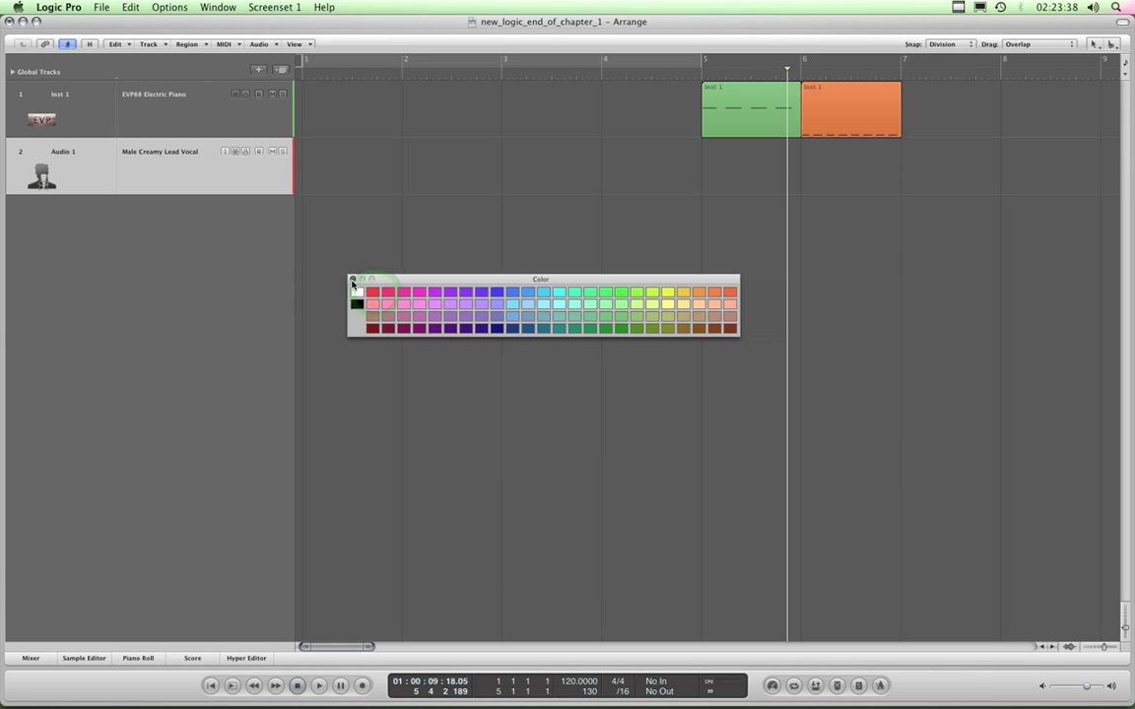
pyautogui.click(353, 279)
# Draw three red regions with the Pencil tool at bars 2, 3 and 4.
pyautogui.press('Escape')
pyautogui.click(441, 246)
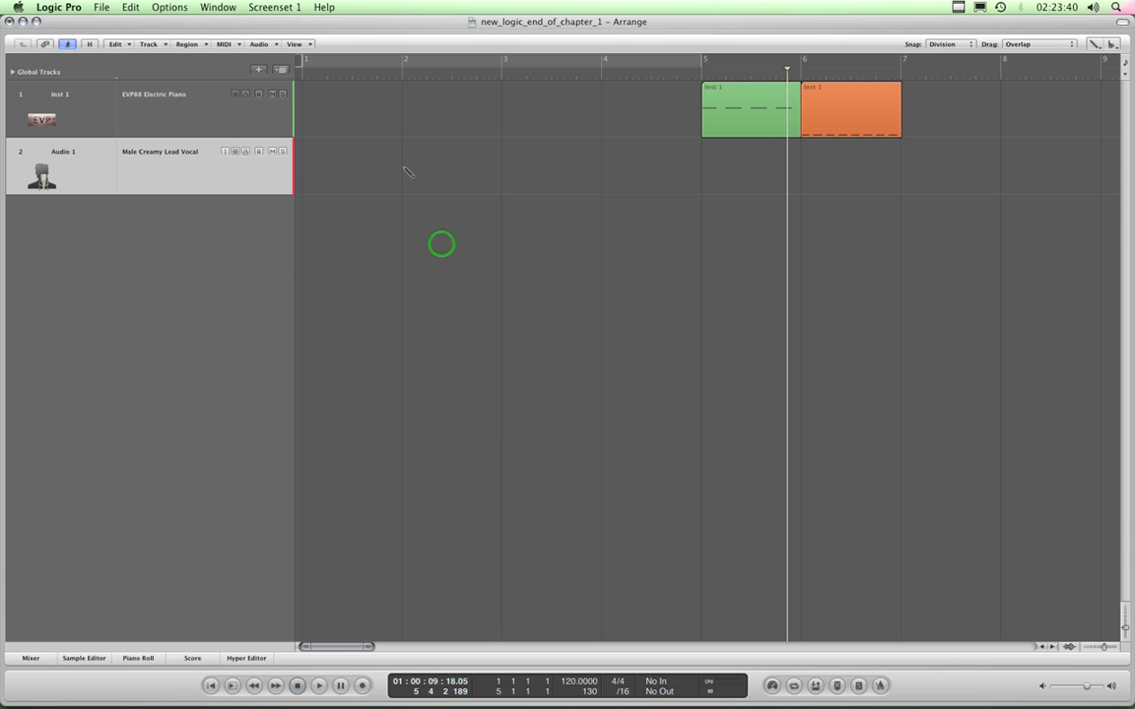
pyautogui.click(417, 170)
pyautogui.click(537, 172)
pyautogui.click(627, 178)
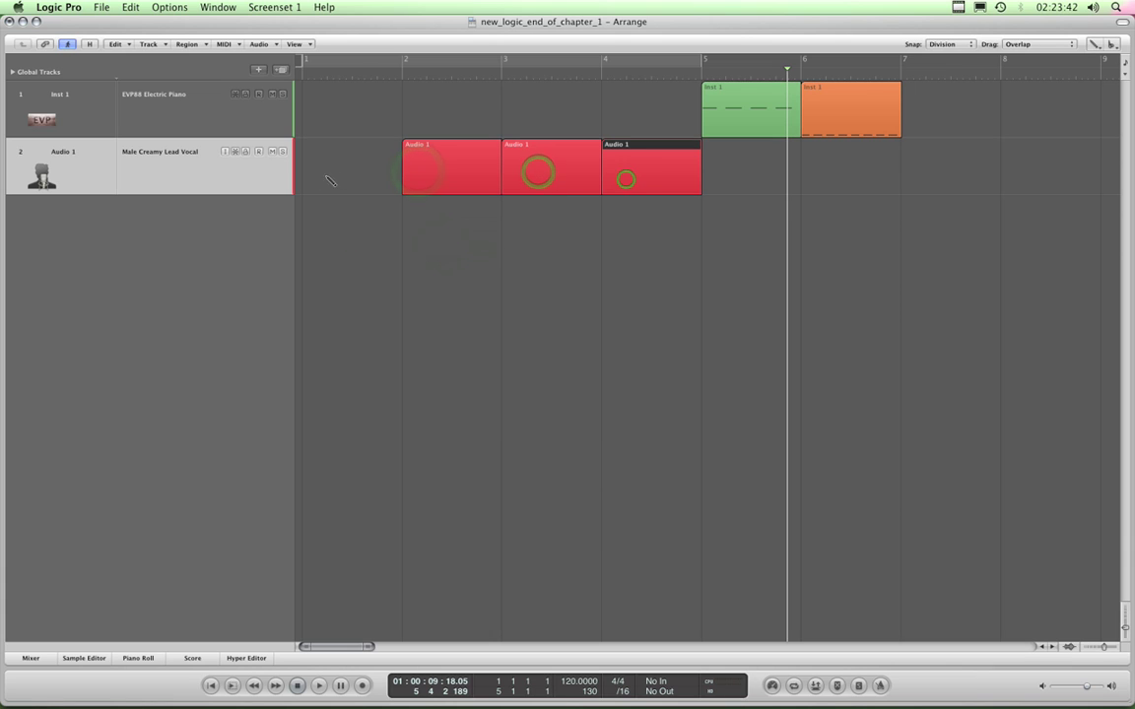